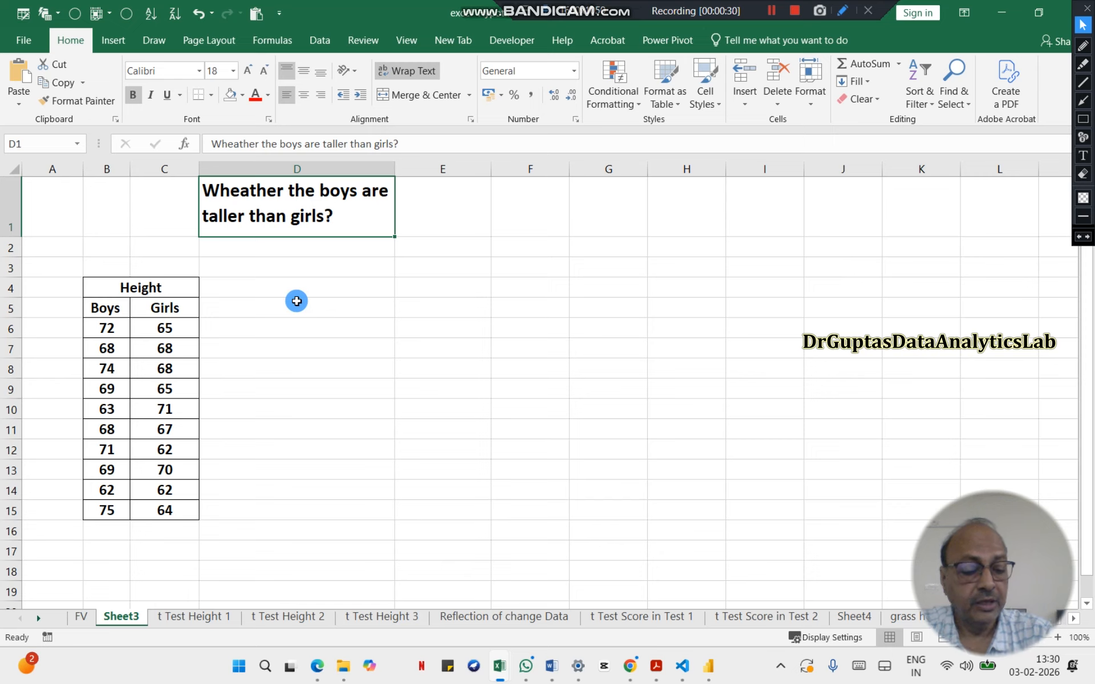
# Step: Save the workbook and open the t-Test: Two-Sample Assuming Equal Variances data analysis tool
pyautogui.hotkey('shift', 'F12')
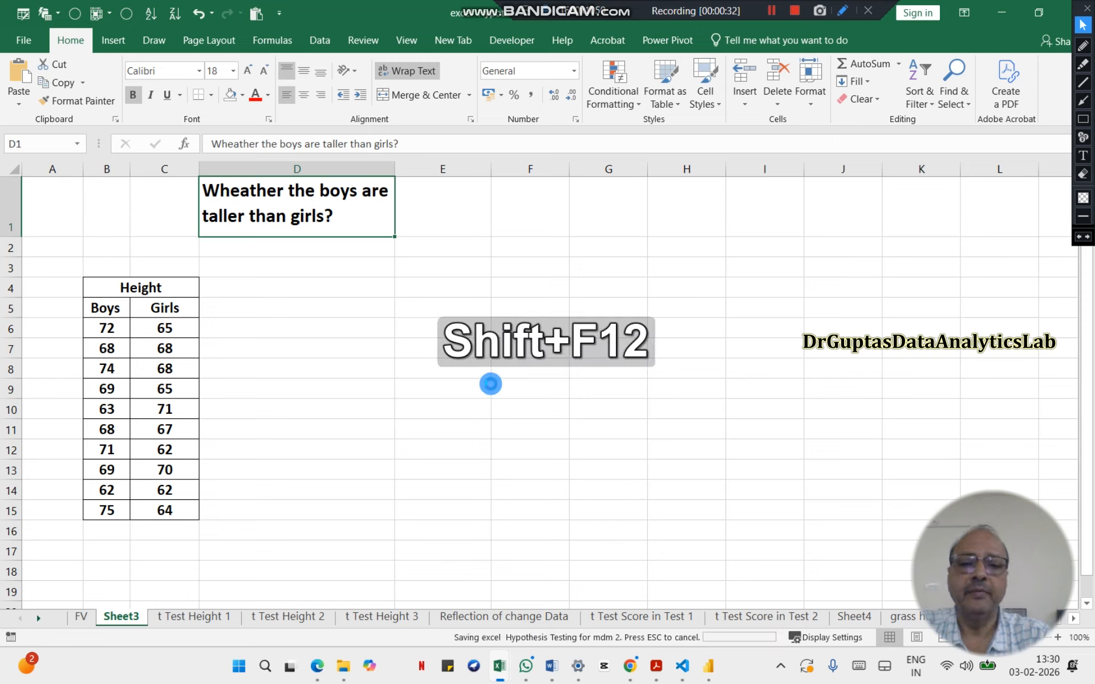
pyautogui.click(489, 384)
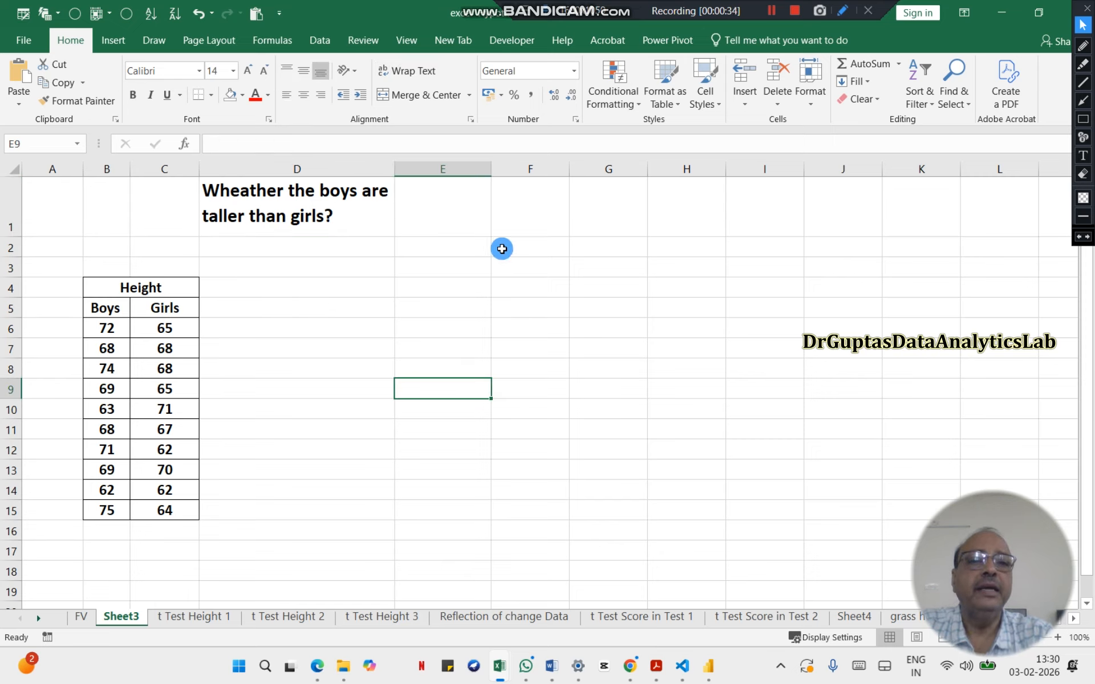
pyautogui.click(315, 43)
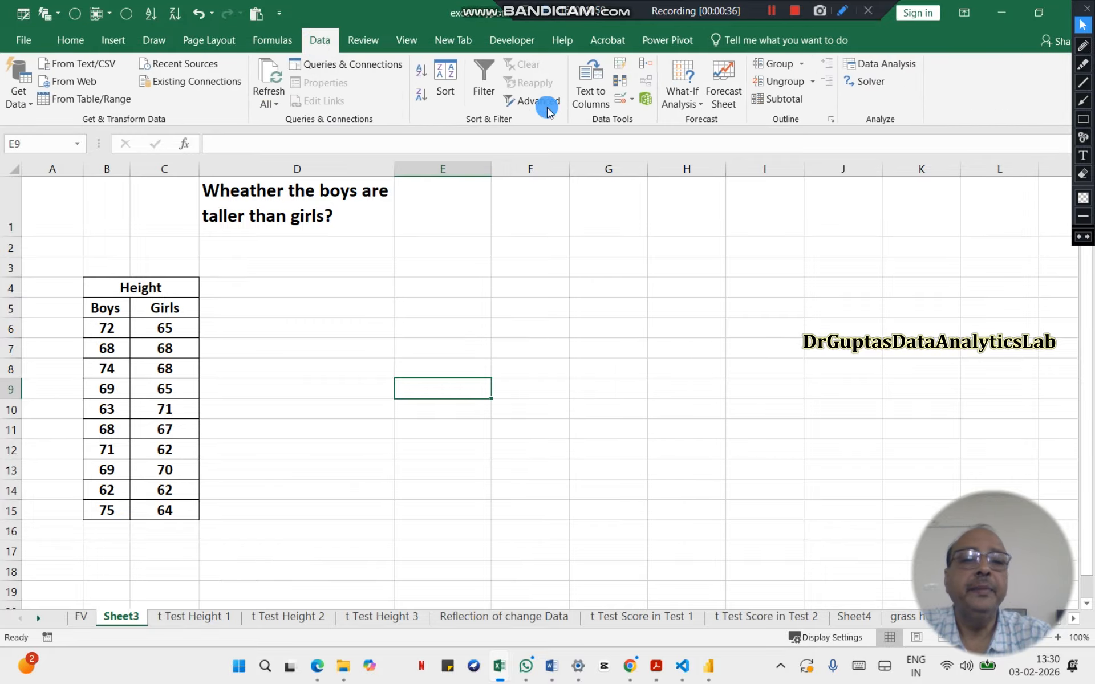
pyautogui.click(871, 66)
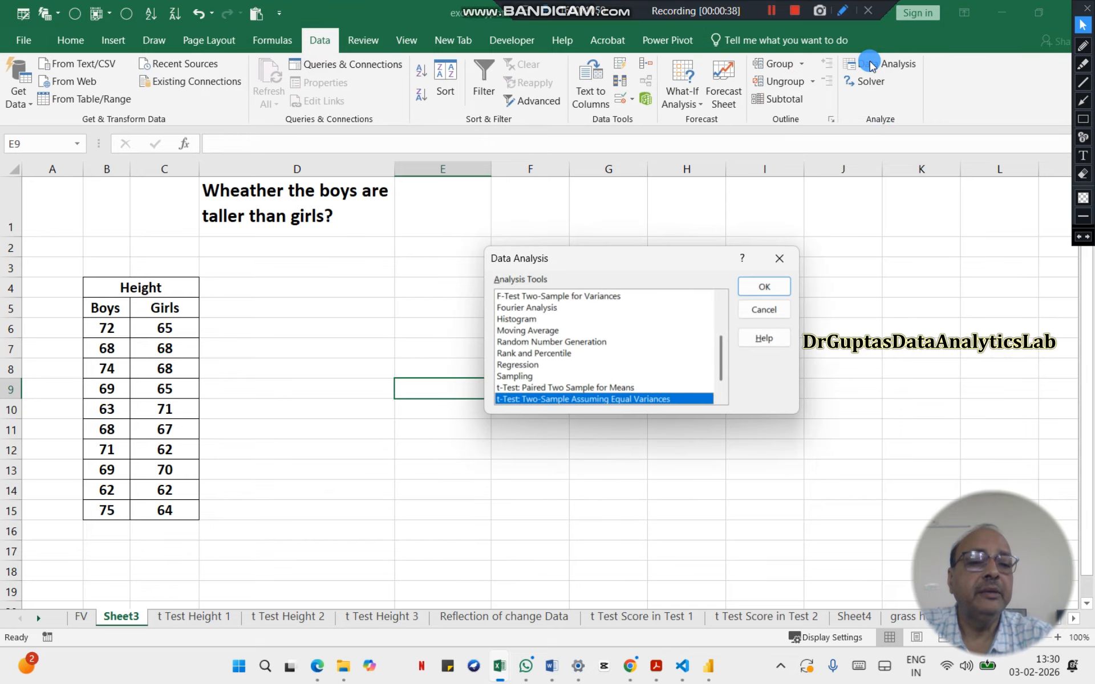
pyautogui.moveTo(724, 344); pyautogui.dragTo(725, 369)
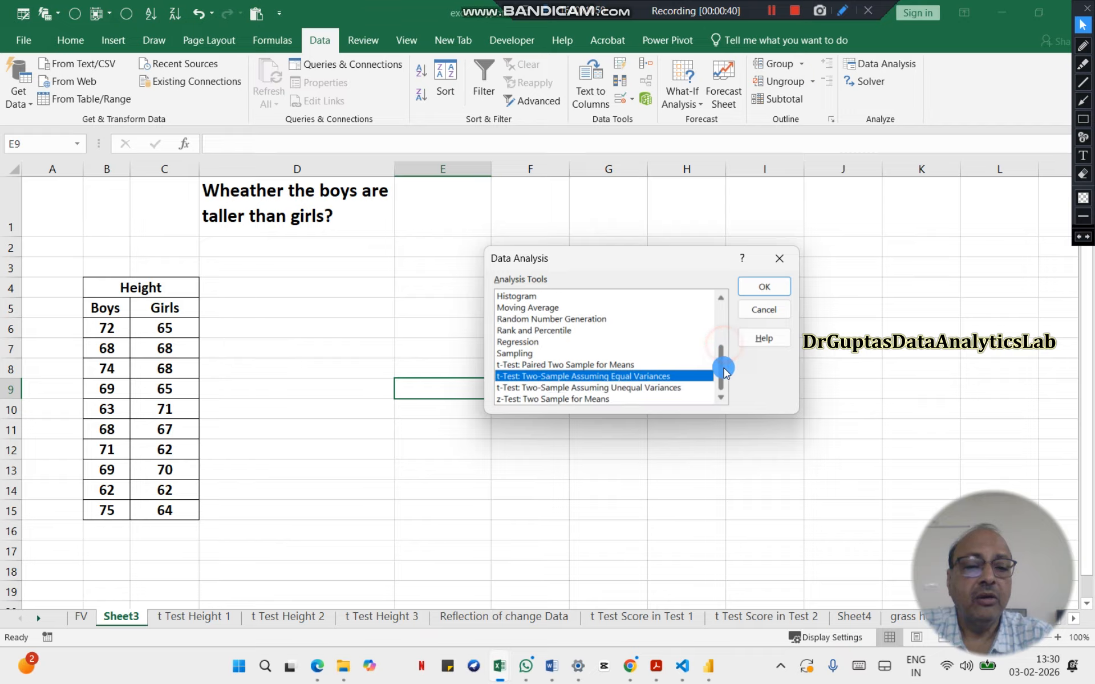
pyautogui.click(552, 375)
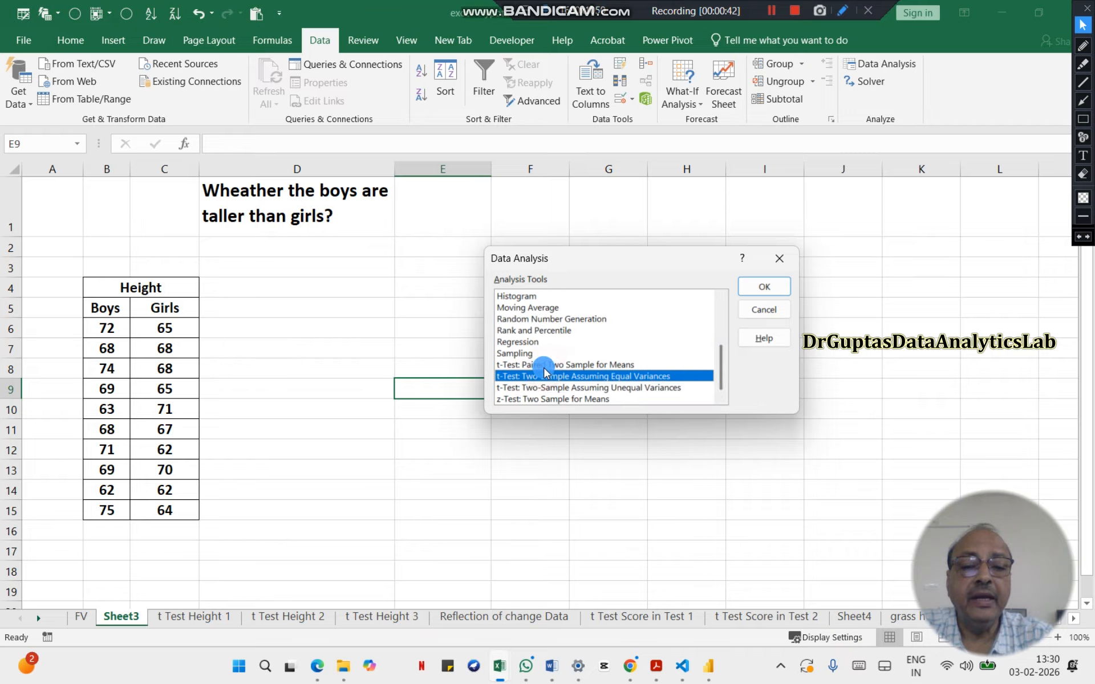
pyautogui.click(544, 367)
pyautogui.click(547, 377)
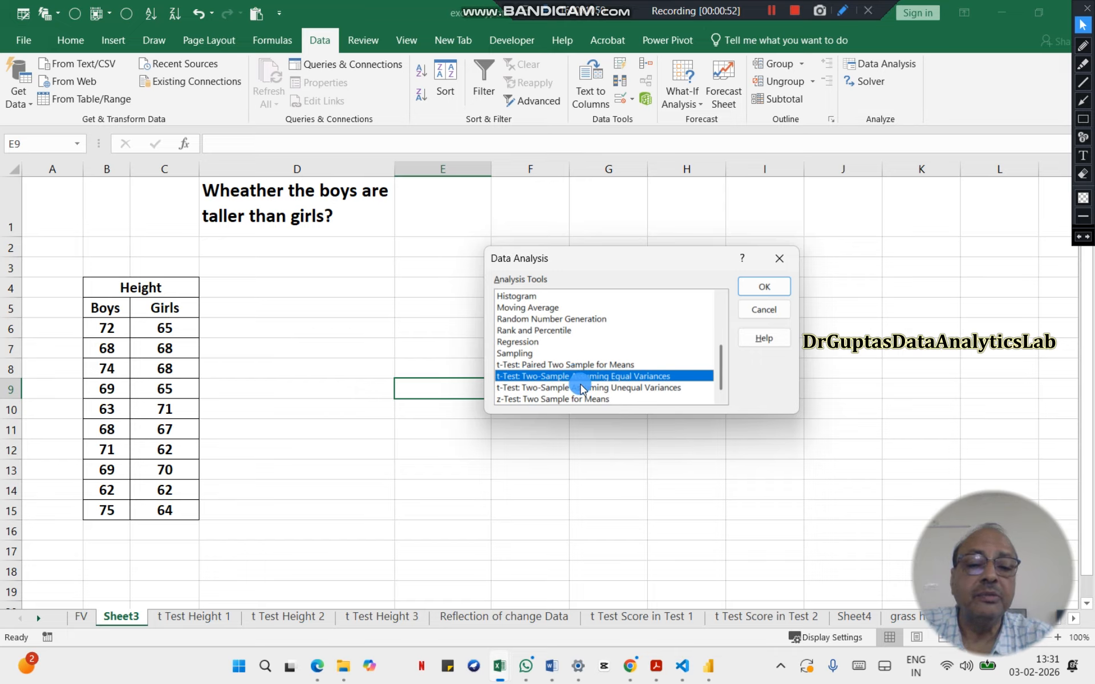
pyautogui.click(759, 288)
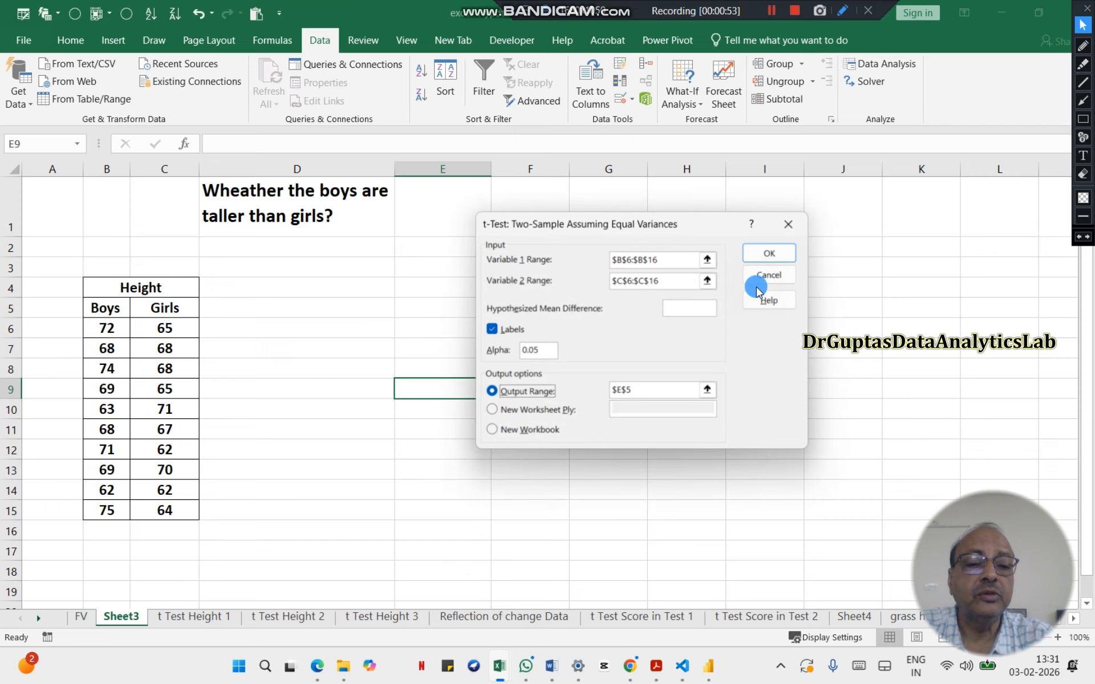
# Step: Clear the existing Variable 1 and Variable 2 input ranges of the t-test
pyautogui.click(664, 260)
pyautogui.doubleClick(614, 261)
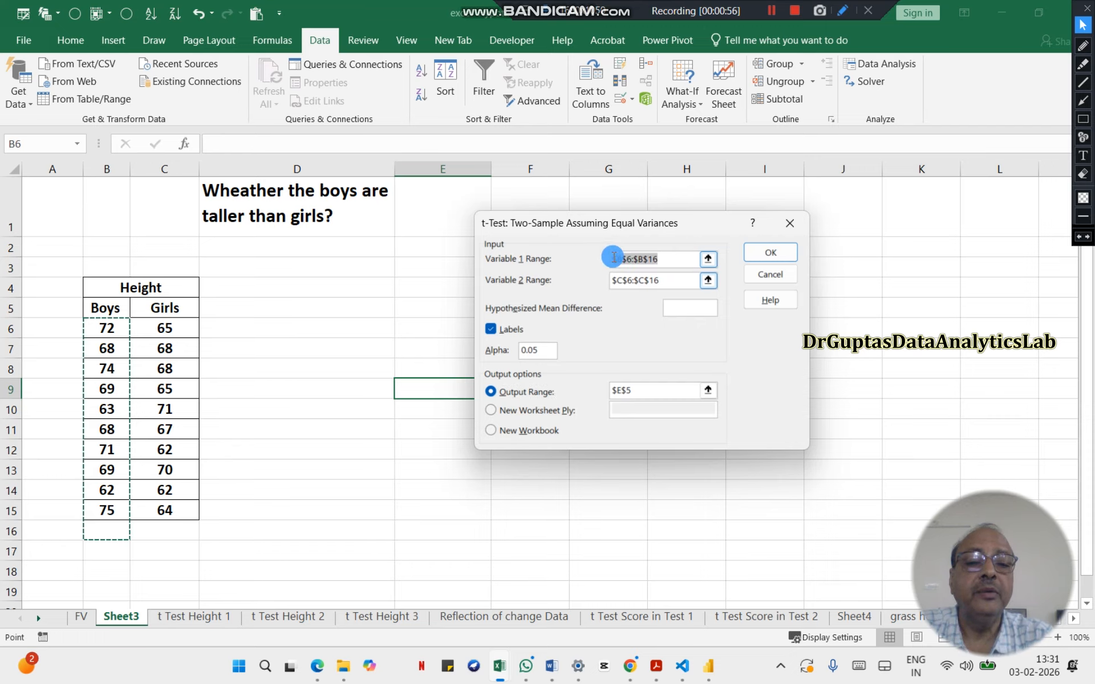
pyautogui.press('Delete')
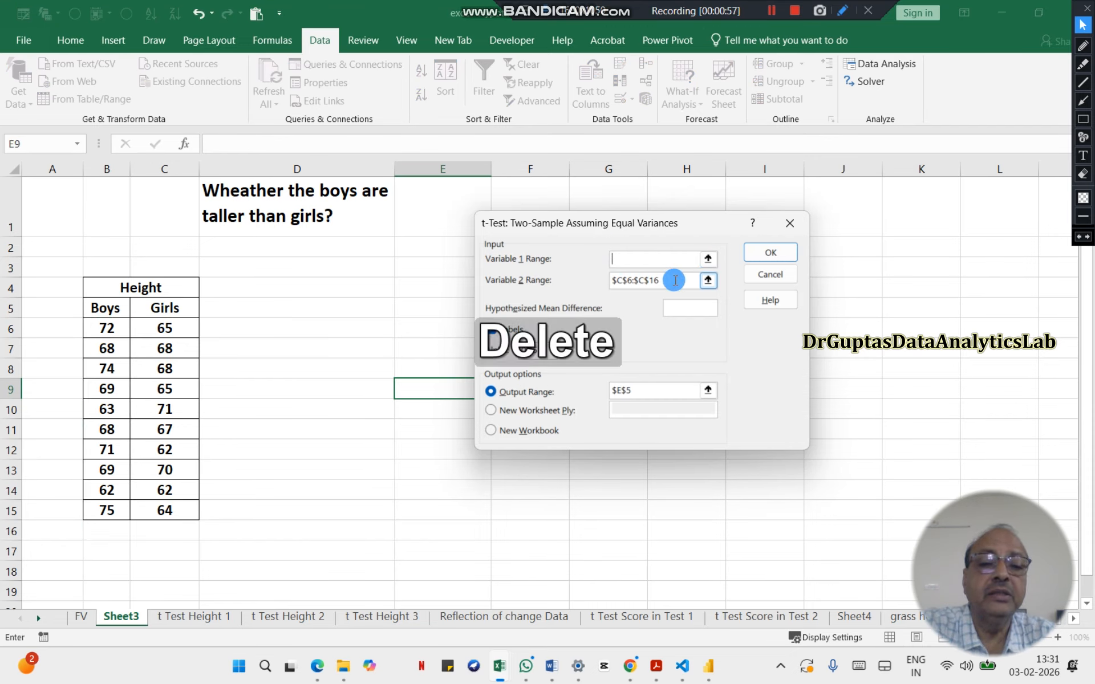
pyautogui.click(656, 280)
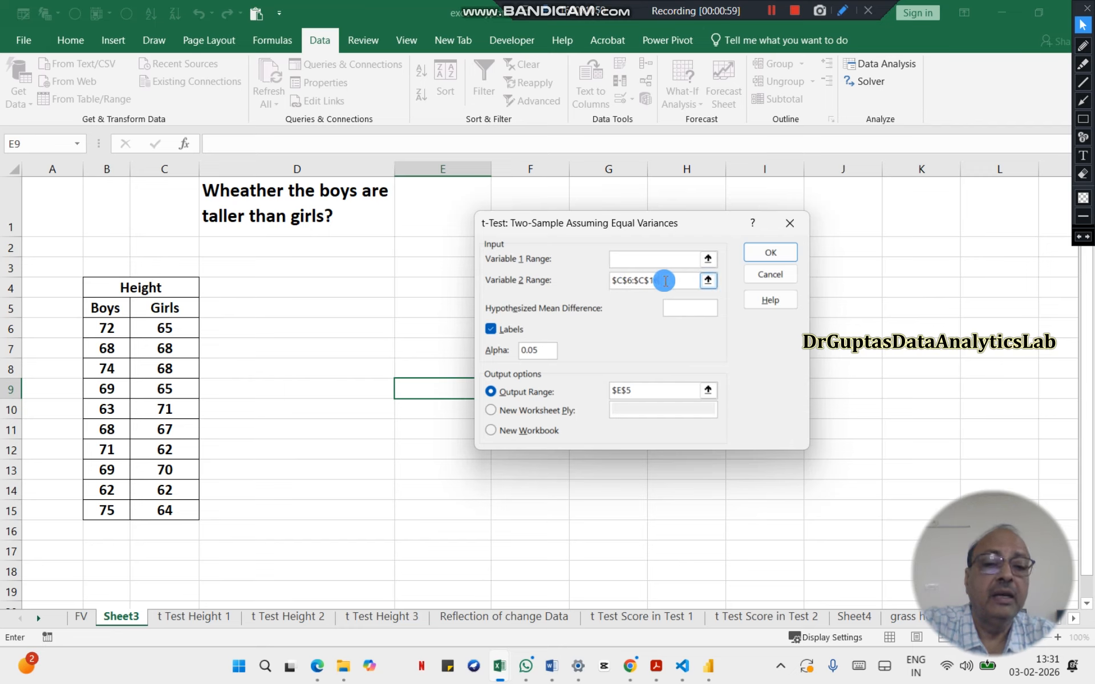
pyautogui.click(676, 281)
pyautogui.press('BackSpace')
pyautogui.press('BackSpace')
pyautogui.press('BackSpace')
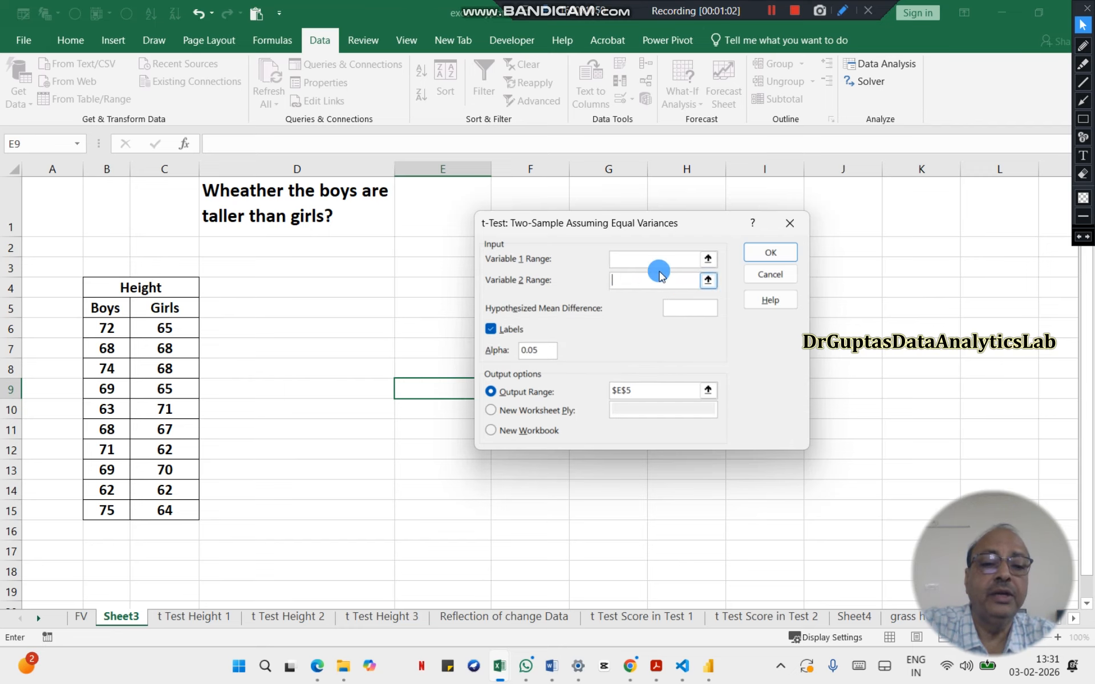
# Step: Set the Variable 1 range to the Boys heights $B$5:$B$15 and the Variable 2 range to the Girls heights $C$5:$C$15, including headers
pyautogui.click(653, 261)
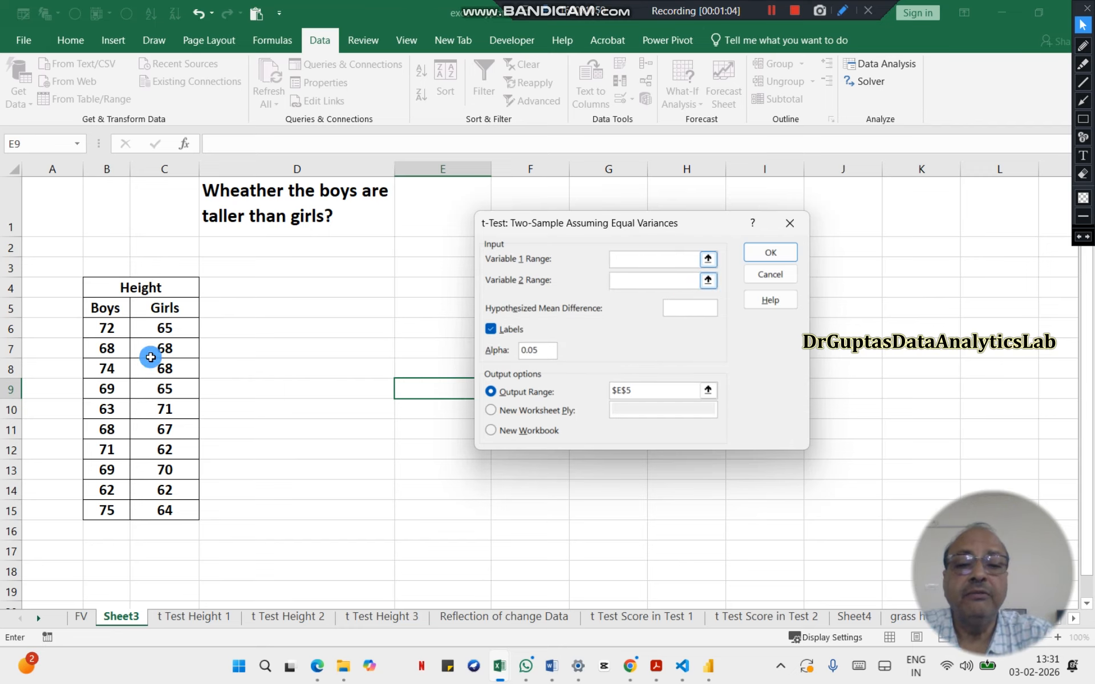
pyautogui.moveTo(115, 304); pyautogui.dragTo(115, 510)
pyautogui.click(652, 289)
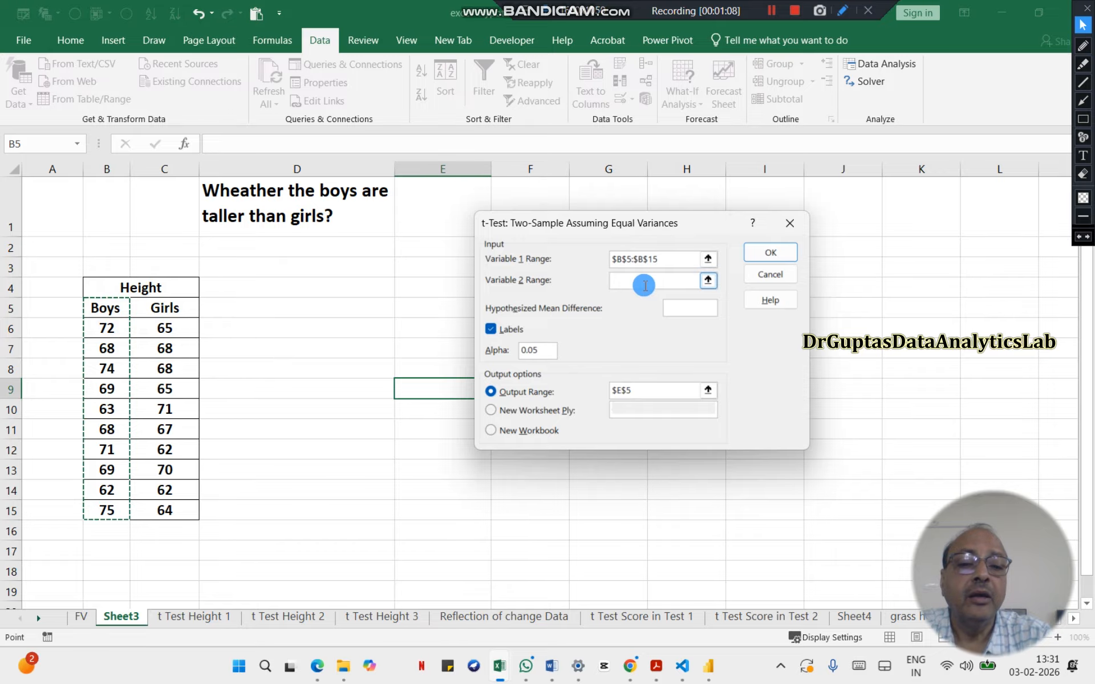
pyautogui.click(180, 311)
pyautogui.moveTo(180, 311); pyautogui.dragTo(166, 509)
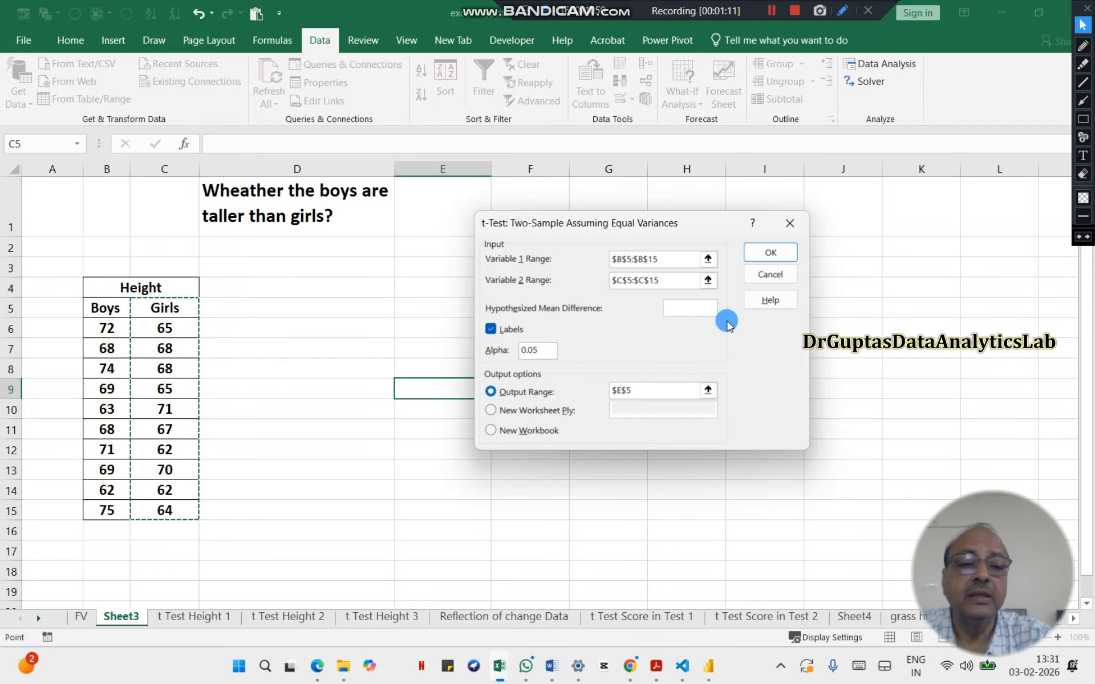
# Step: Set the t-test's output range to cell $D$4 and run the analysis
pyautogui.click(688, 308)
pyautogui.click(492, 332)
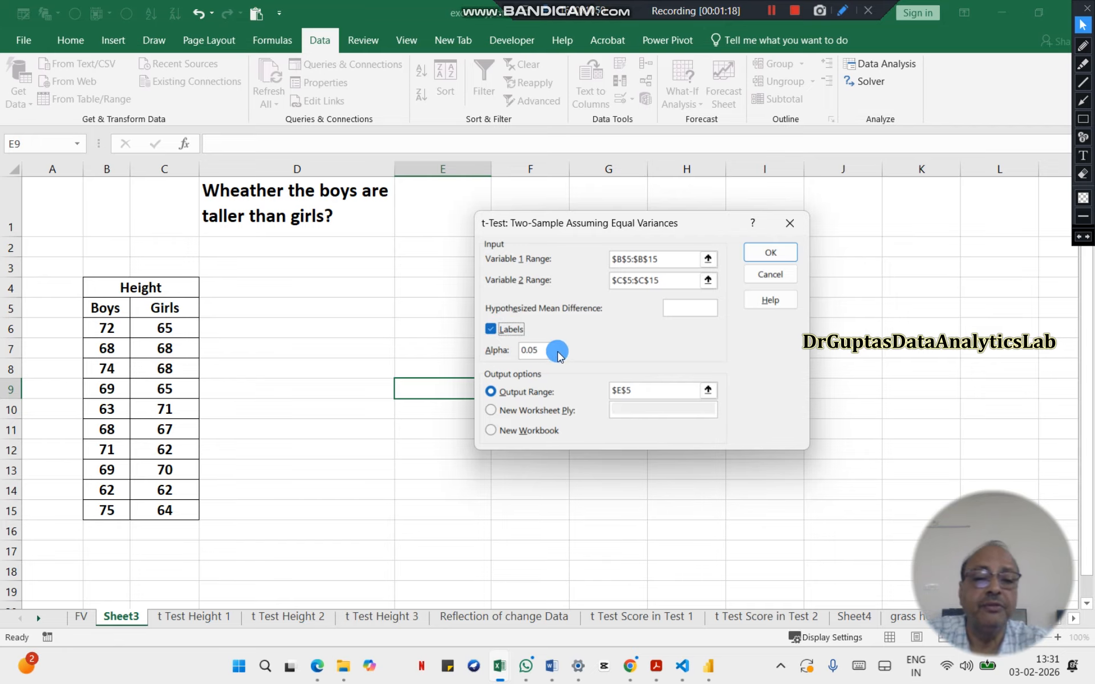
pyautogui.click(643, 392)
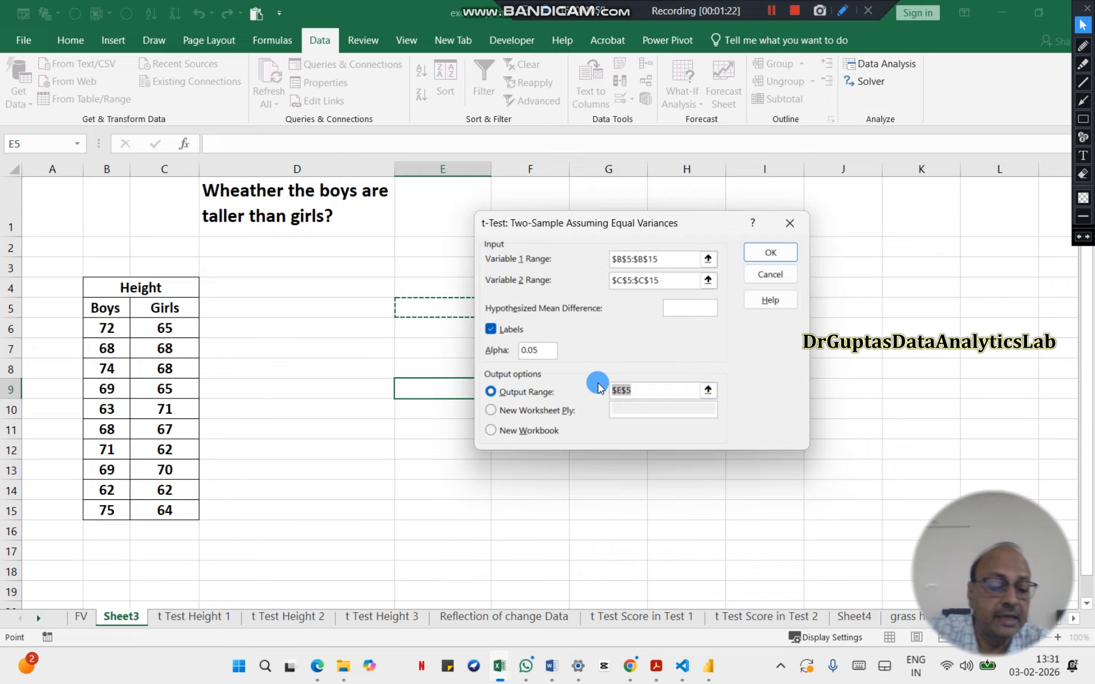
pyautogui.press('Delete')
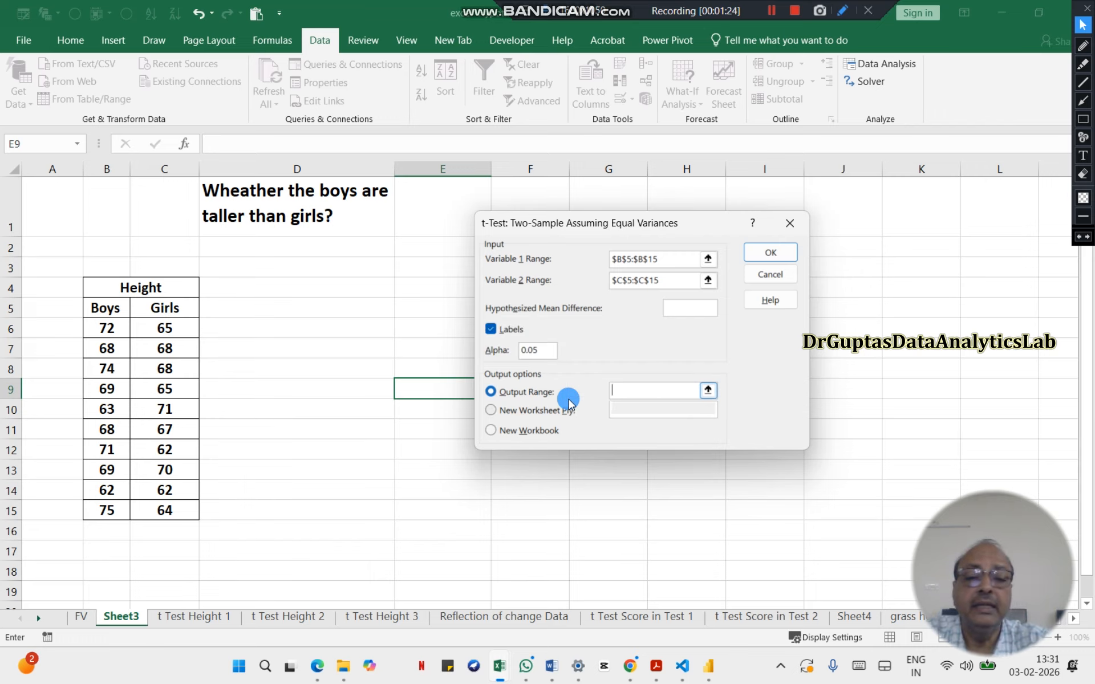
pyautogui.click(326, 286)
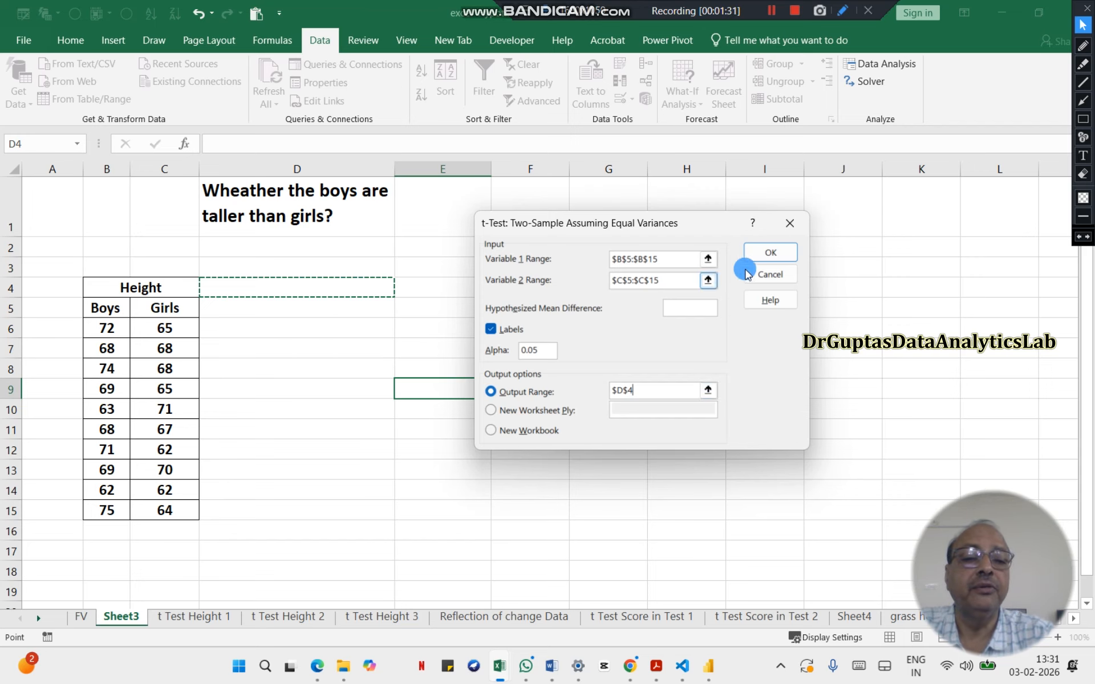
pyautogui.click(768, 262)
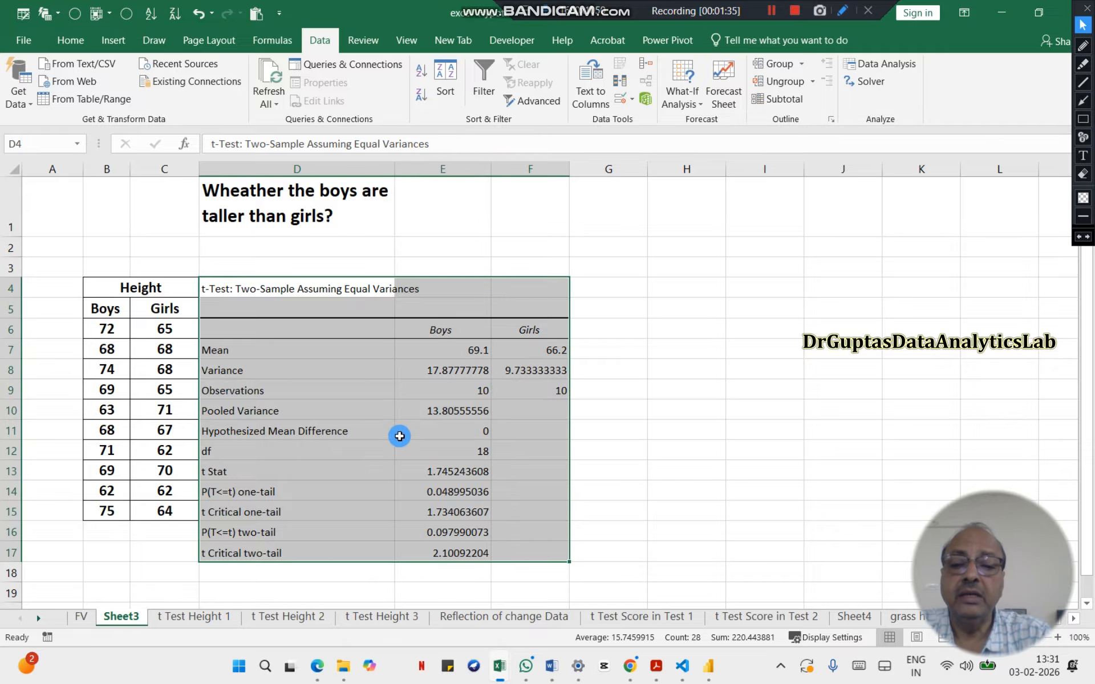
# Step: Enlarge the font of columns D to F to size 20 and remove the bold formatting
pyautogui.scroll(-1, 495, 386)
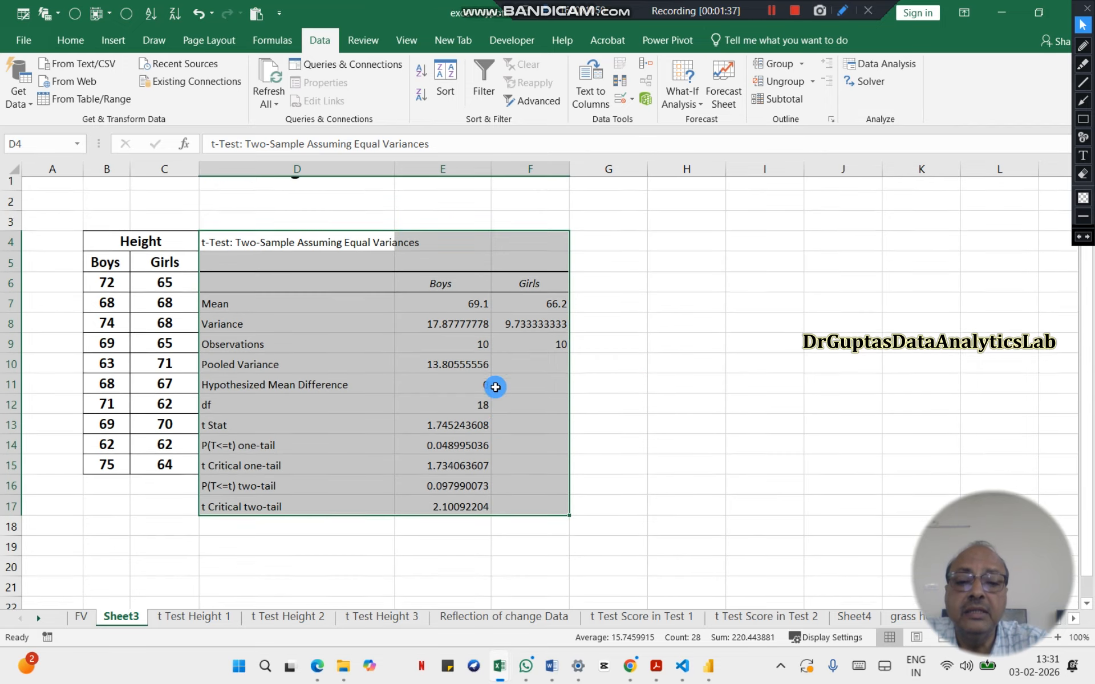
pyautogui.scroll(1, 508, 362)
pyautogui.click(290, 346)
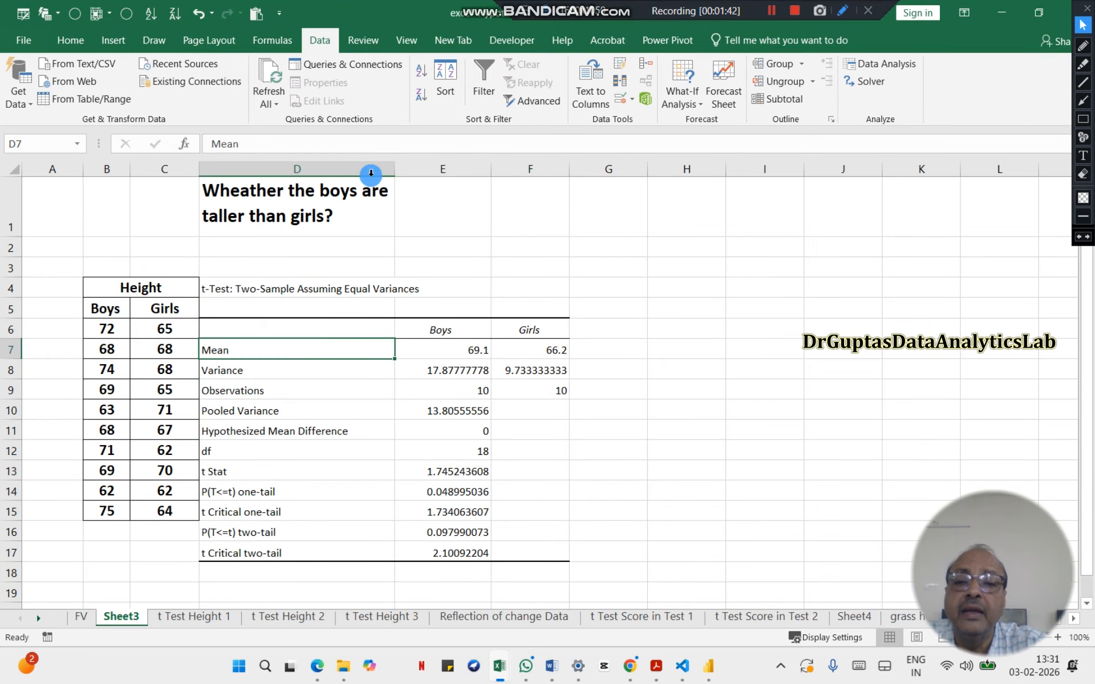
pyautogui.moveTo(371, 170); pyautogui.dragTo(500, 163)
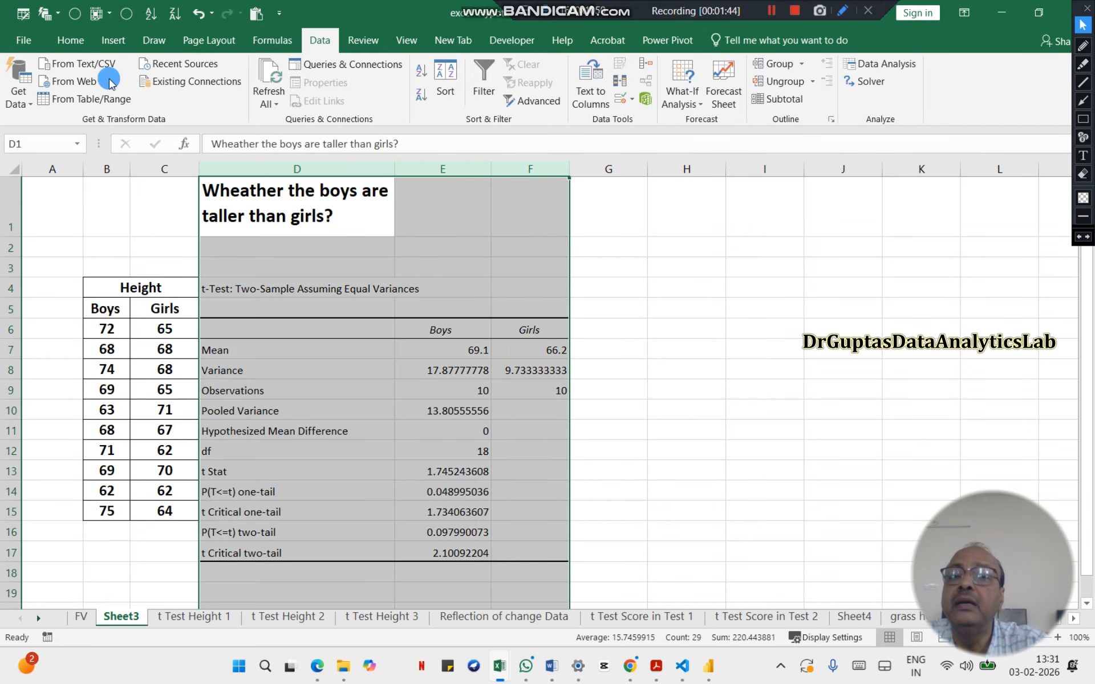
pyautogui.click(81, 41)
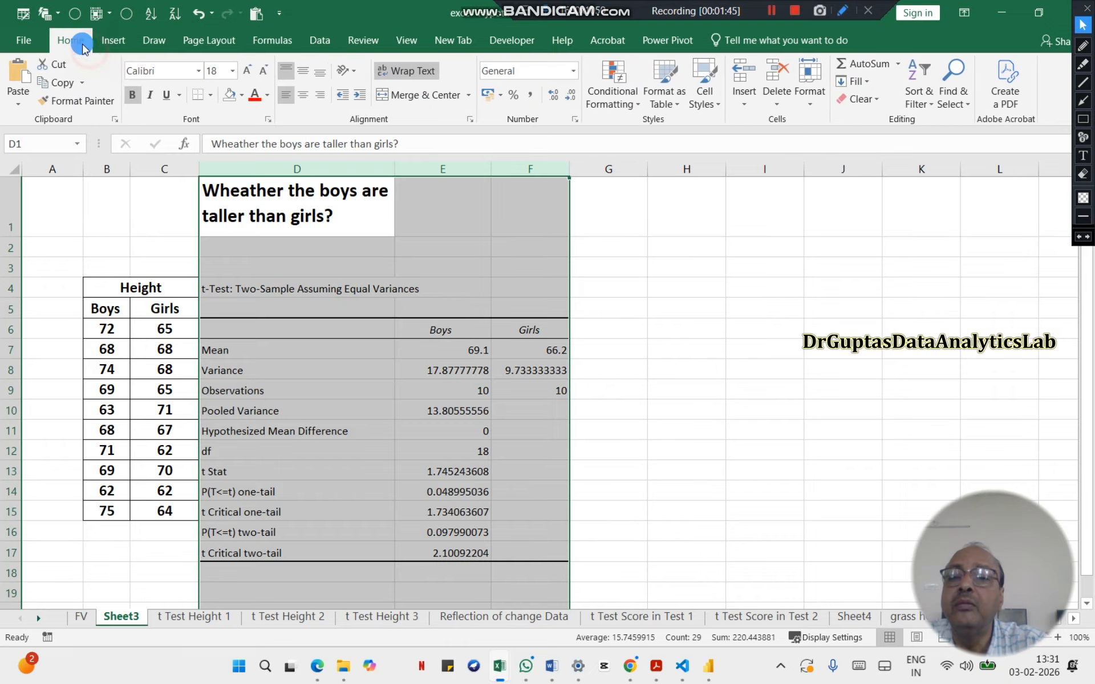
pyautogui.click(247, 70)
pyautogui.click(139, 98)
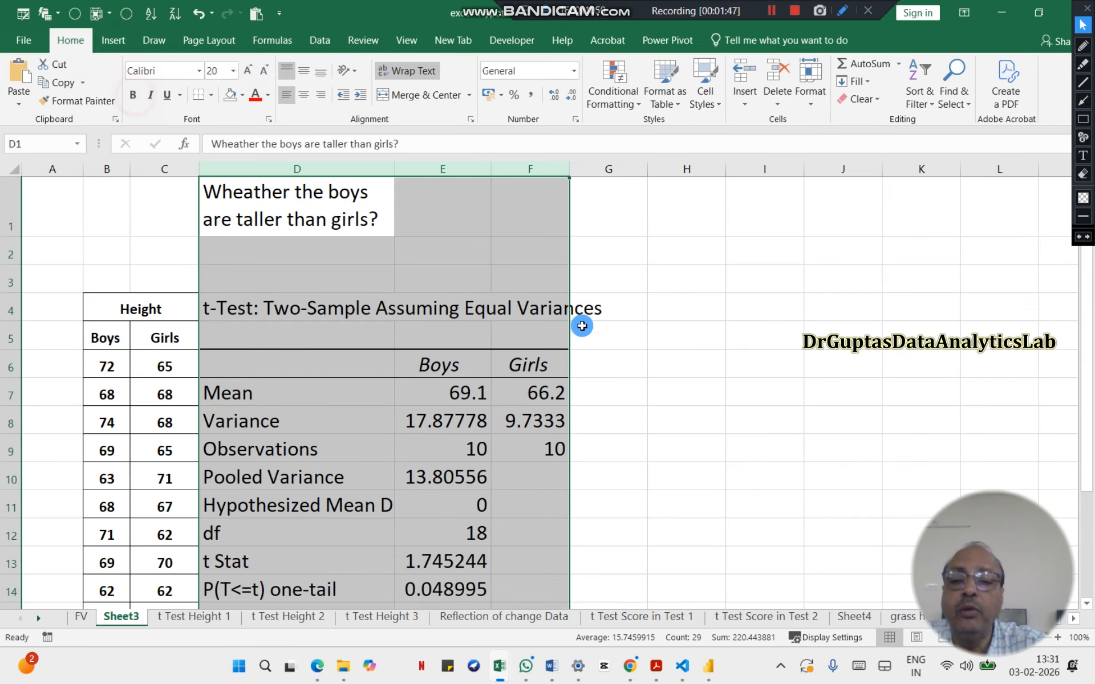
pyautogui.click(611, 299)
# Step: Express the one-tail p-value as a percentage in cell F14 with the formula =E14*100
pyautogui.scroll(-1, 425, 336)
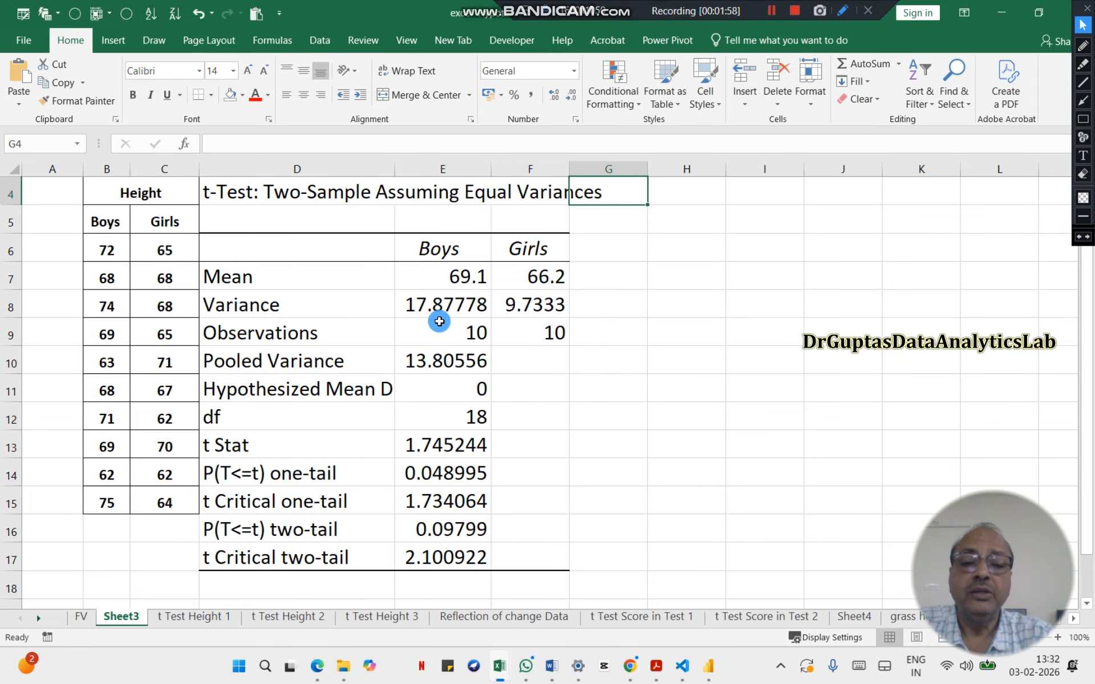
pyautogui.scroll(-1, 657, 419)
pyautogui.scroll(-2, 658, 419)
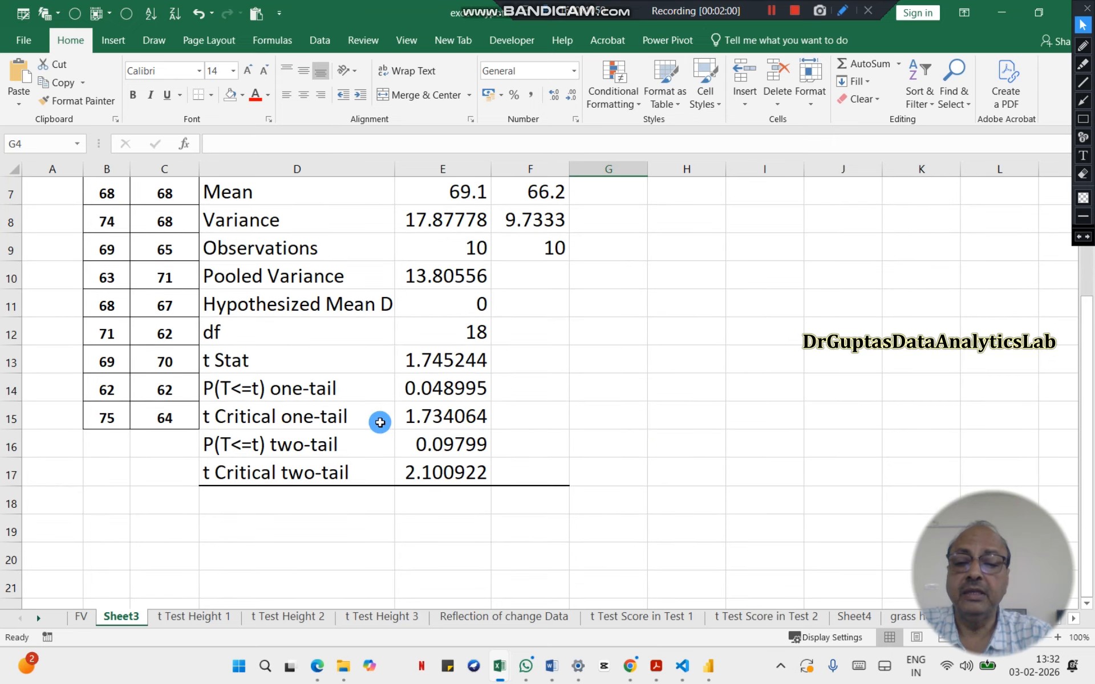
pyautogui.click(360, 388)
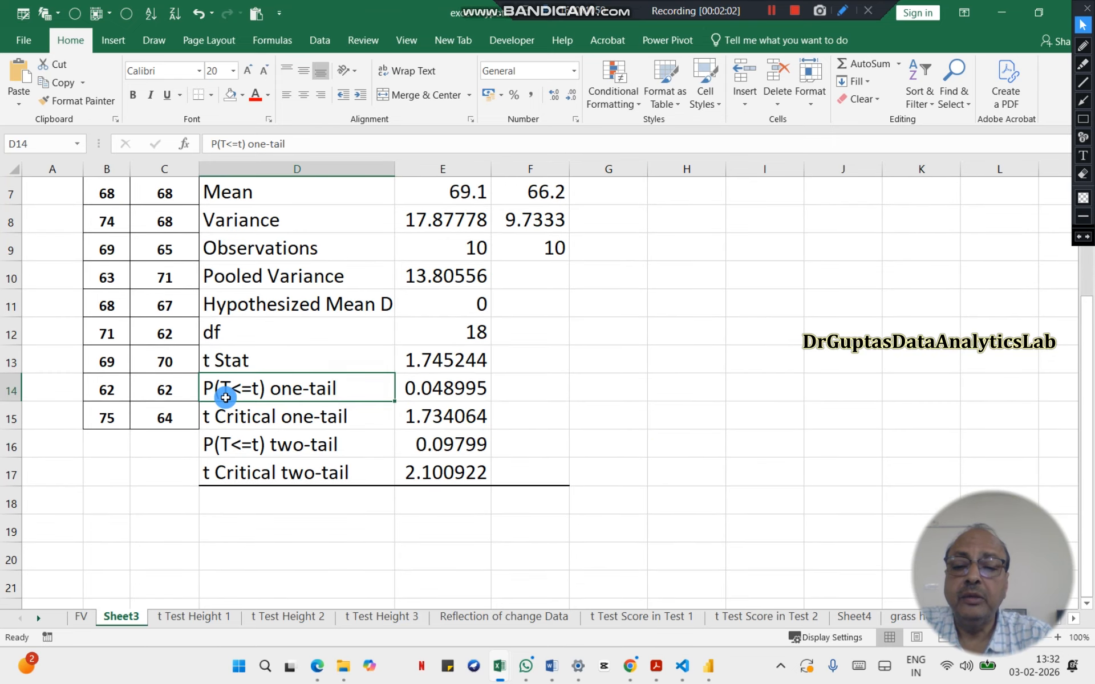
pyautogui.click(457, 388)
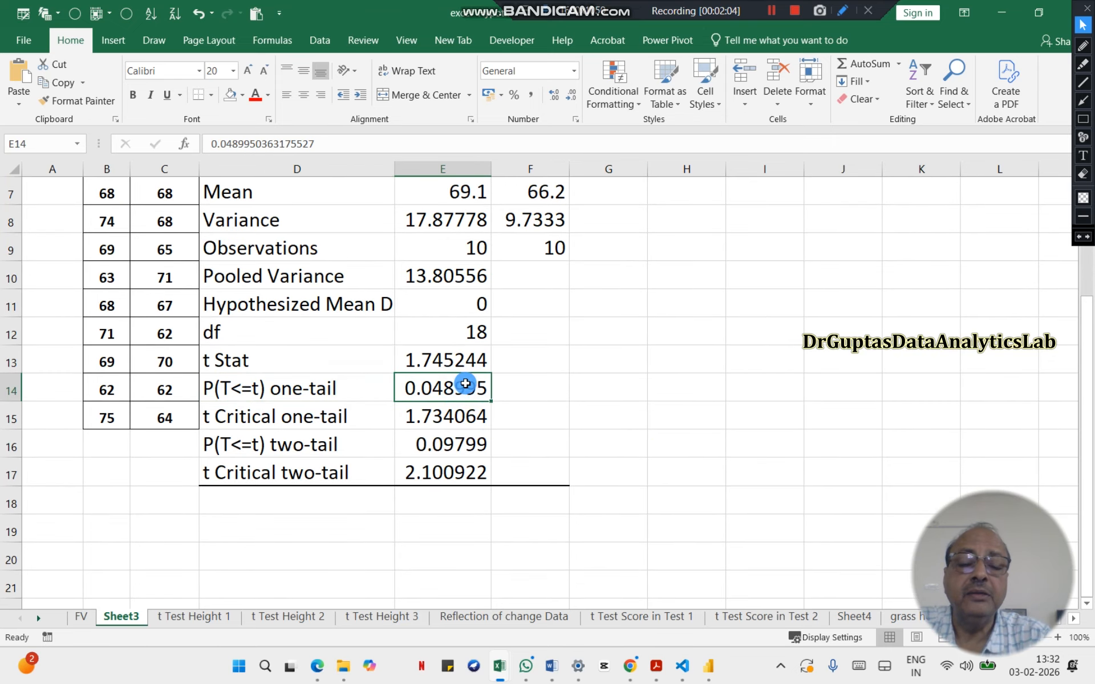
pyautogui.click(515, 390)
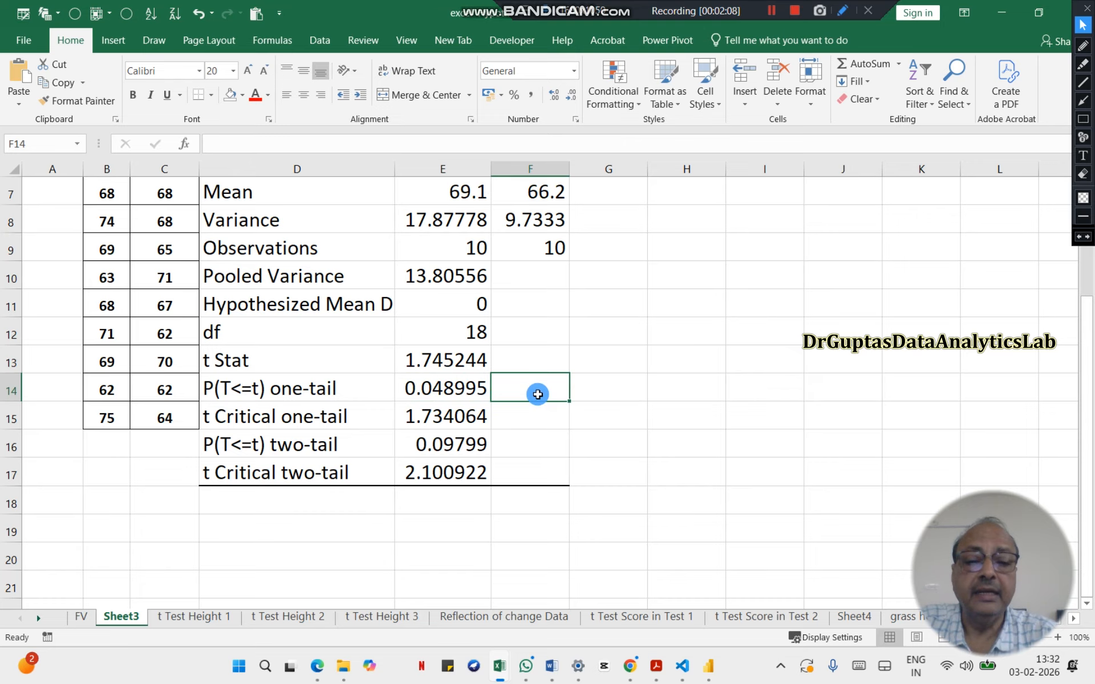
pyautogui.write('=')
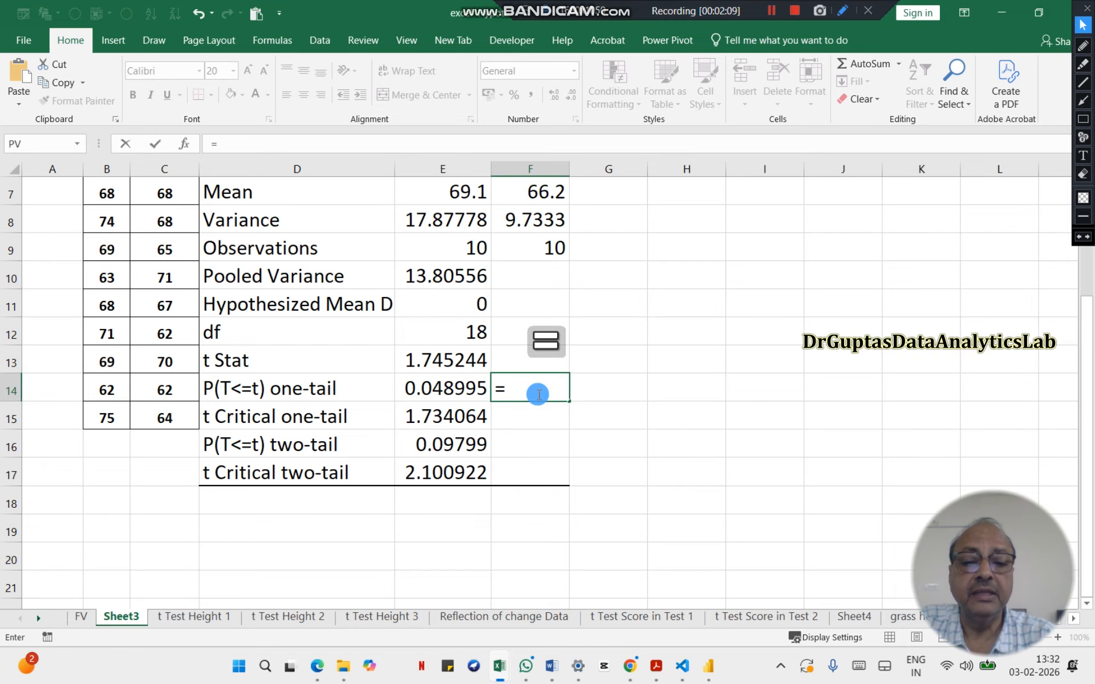
pyautogui.click(473, 393)
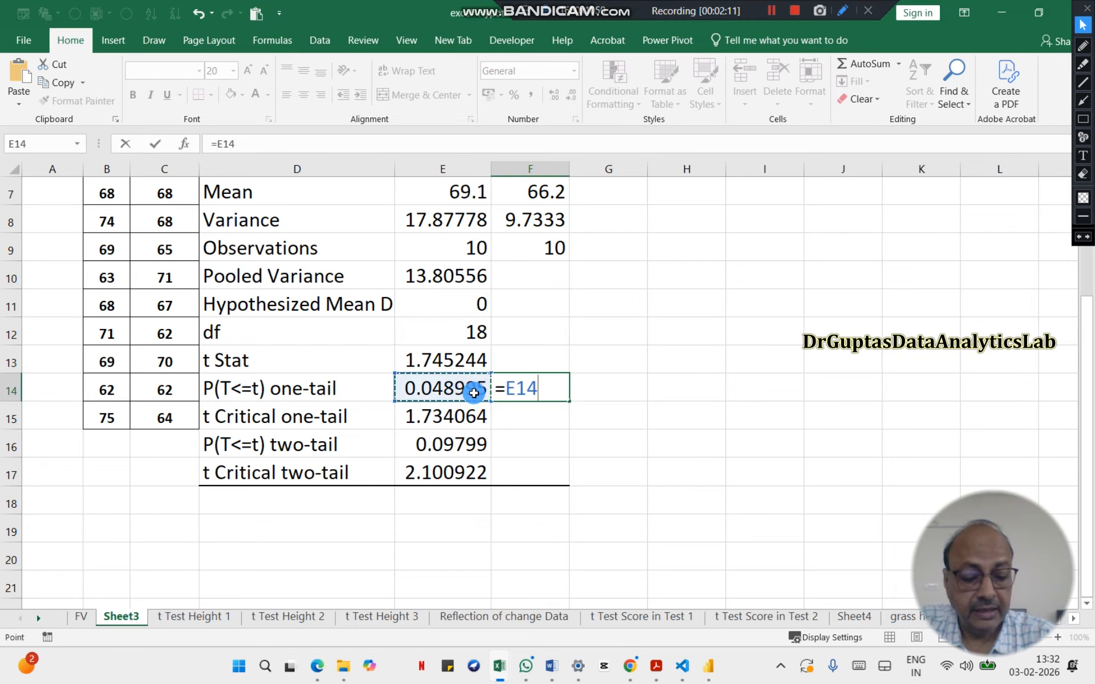
pyautogui.write('*100')
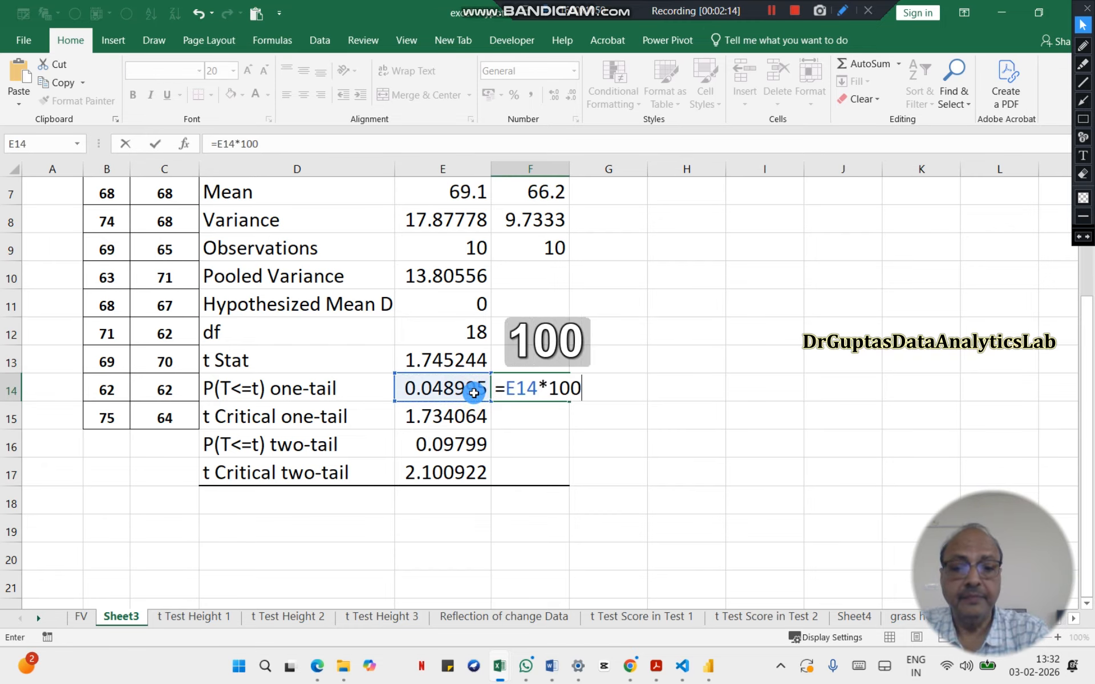
pyautogui.press('Return')
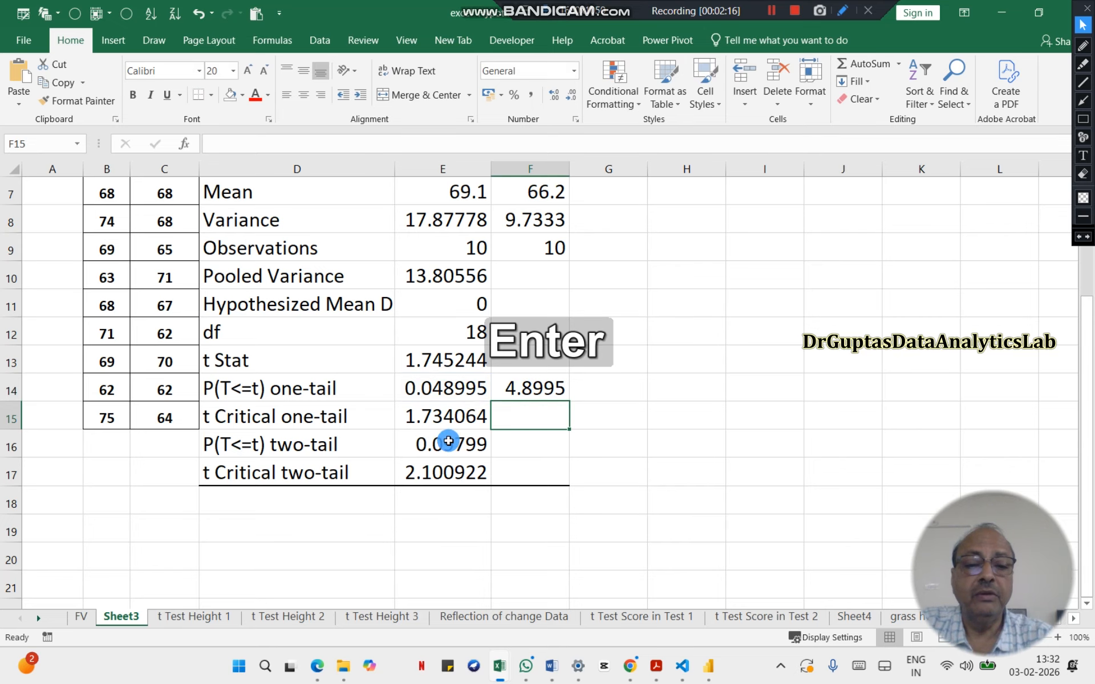
pyautogui.click(542, 392)
pyautogui.click(536, 408)
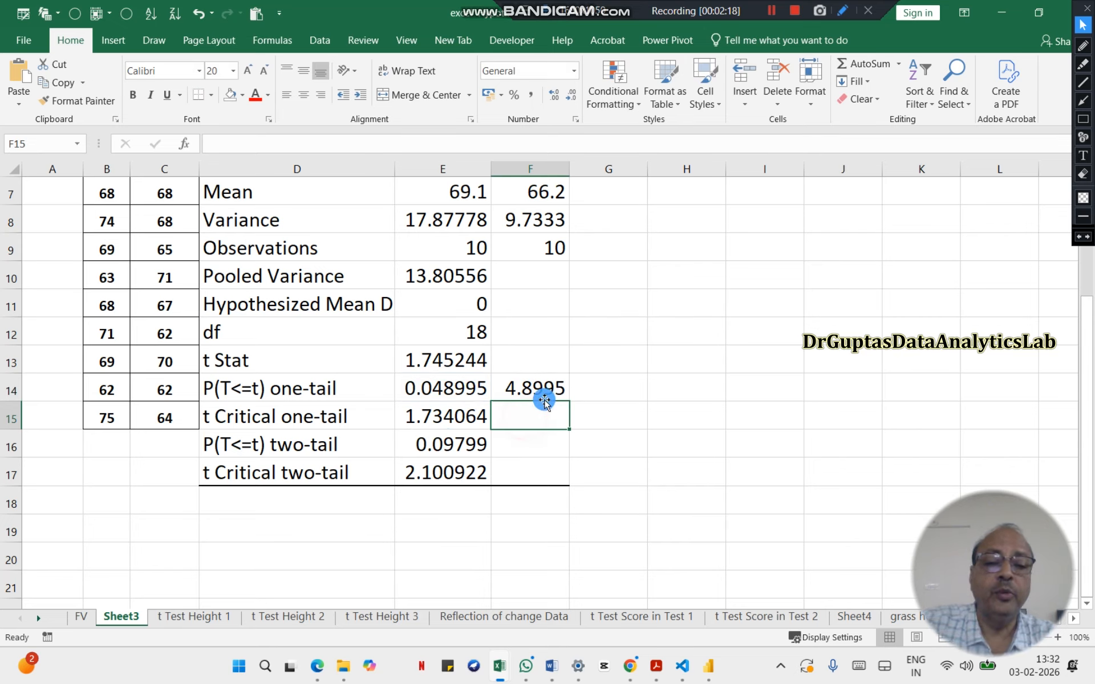
pyautogui.click(548, 392)
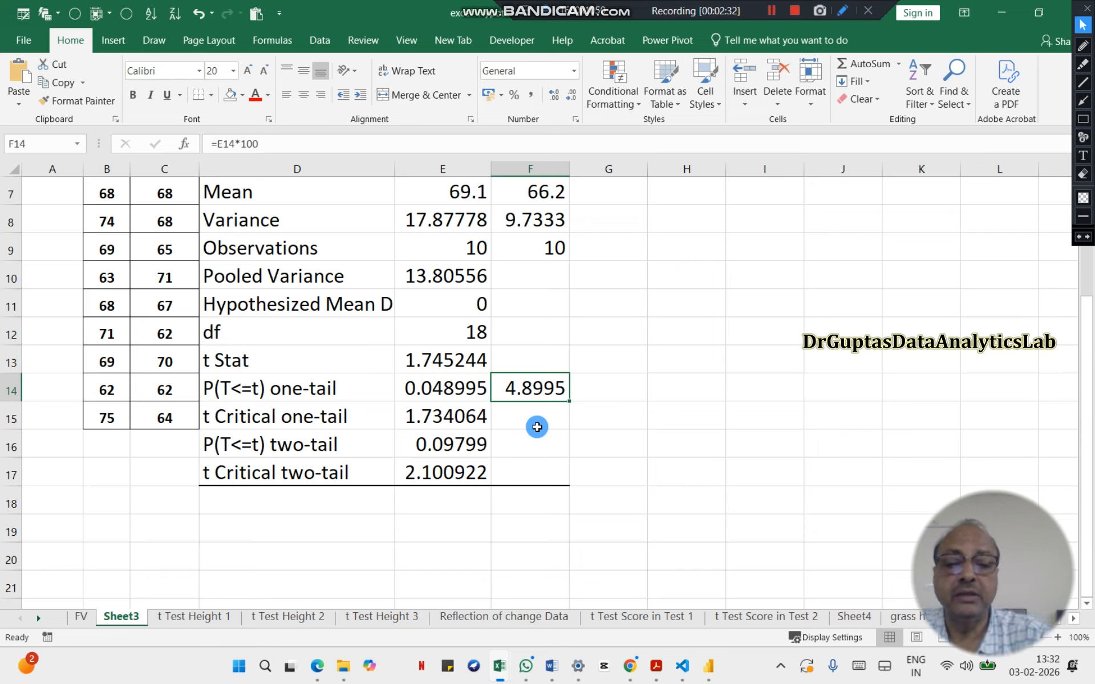
pyautogui.click(338, 389)
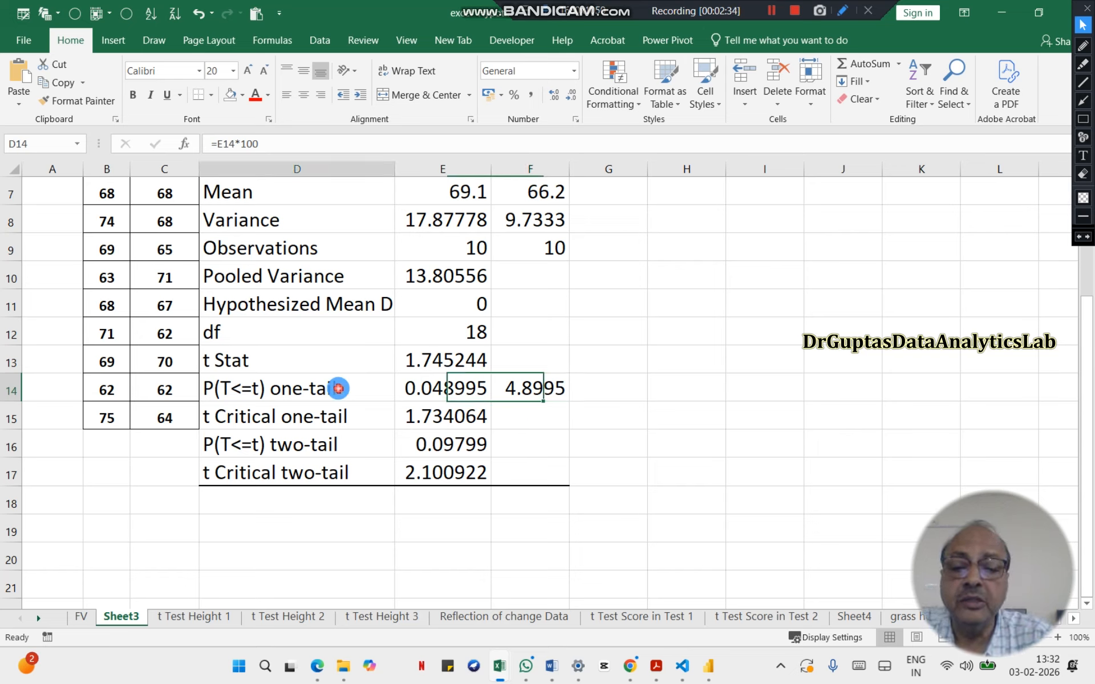
pyautogui.click(521, 391)
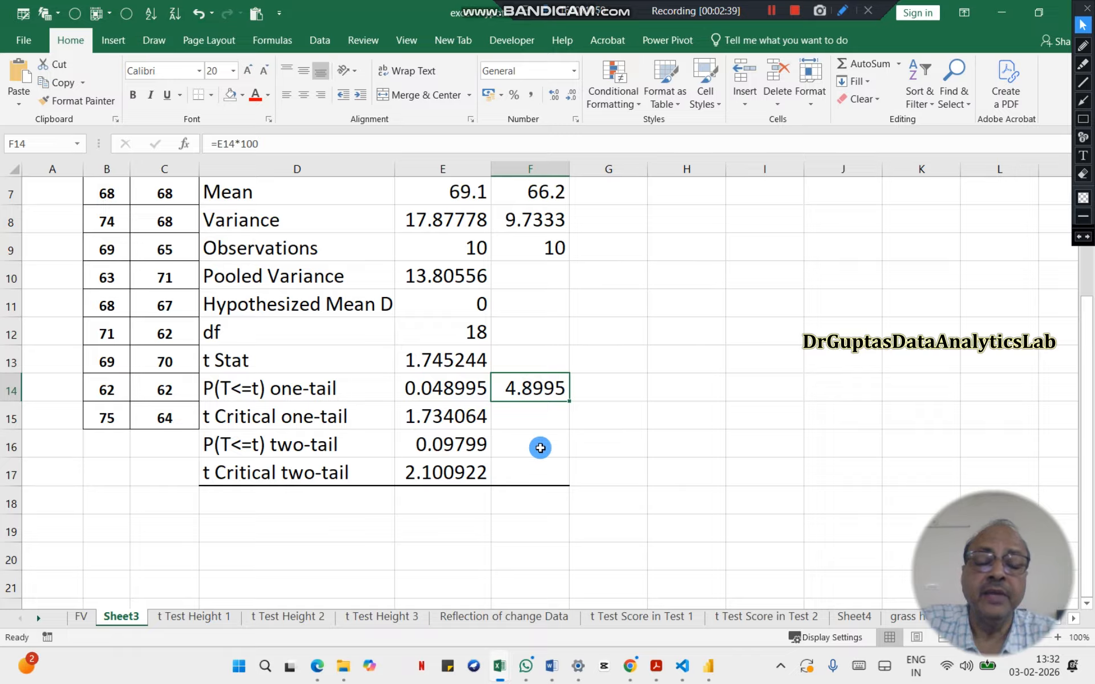
# Step: Express the two-tail p-value as a percentage in cell F16 with the formula =E16*100
pyautogui.click(368, 446)
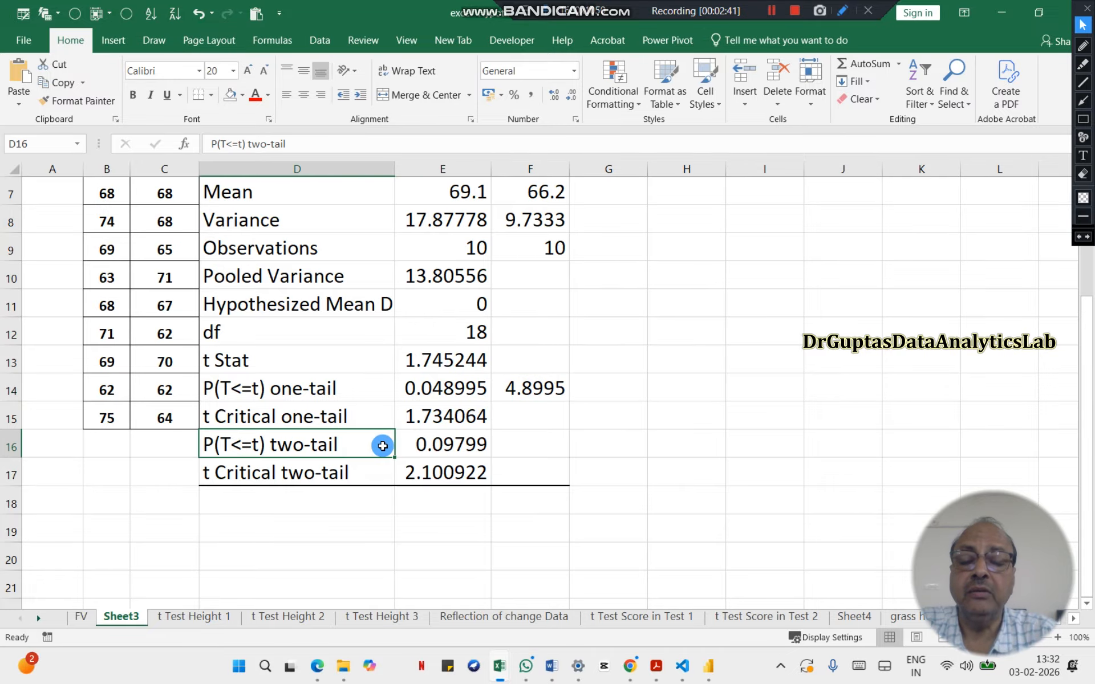
pyautogui.click(537, 450)
pyautogui.click(251, 452)
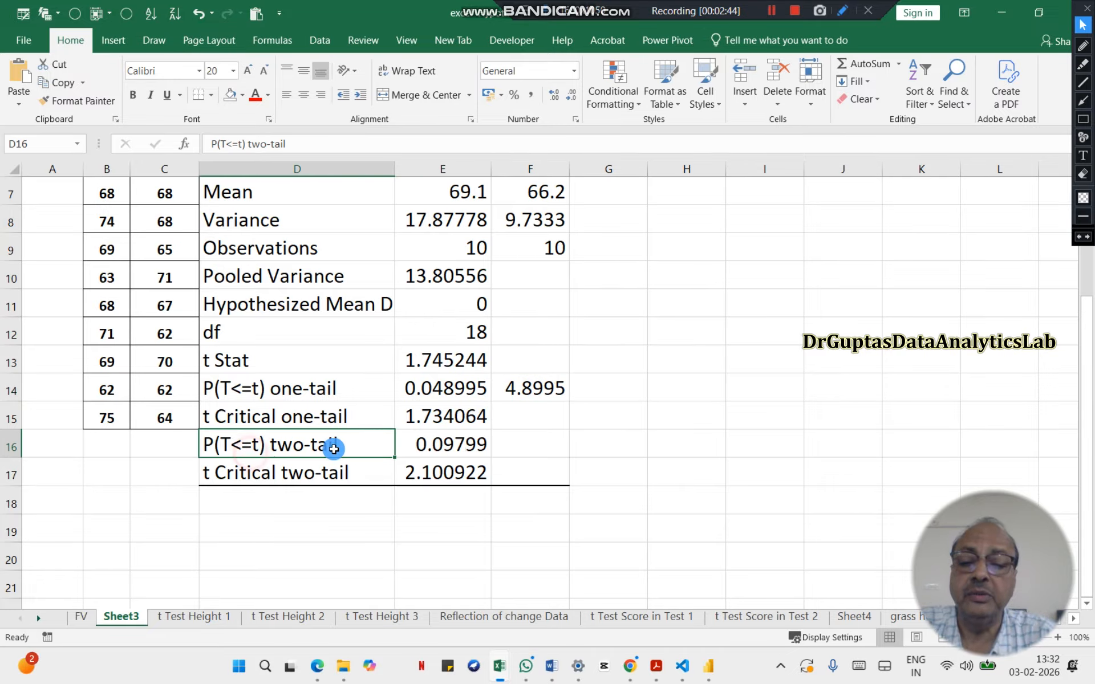
pyautogui.click(538, 449)
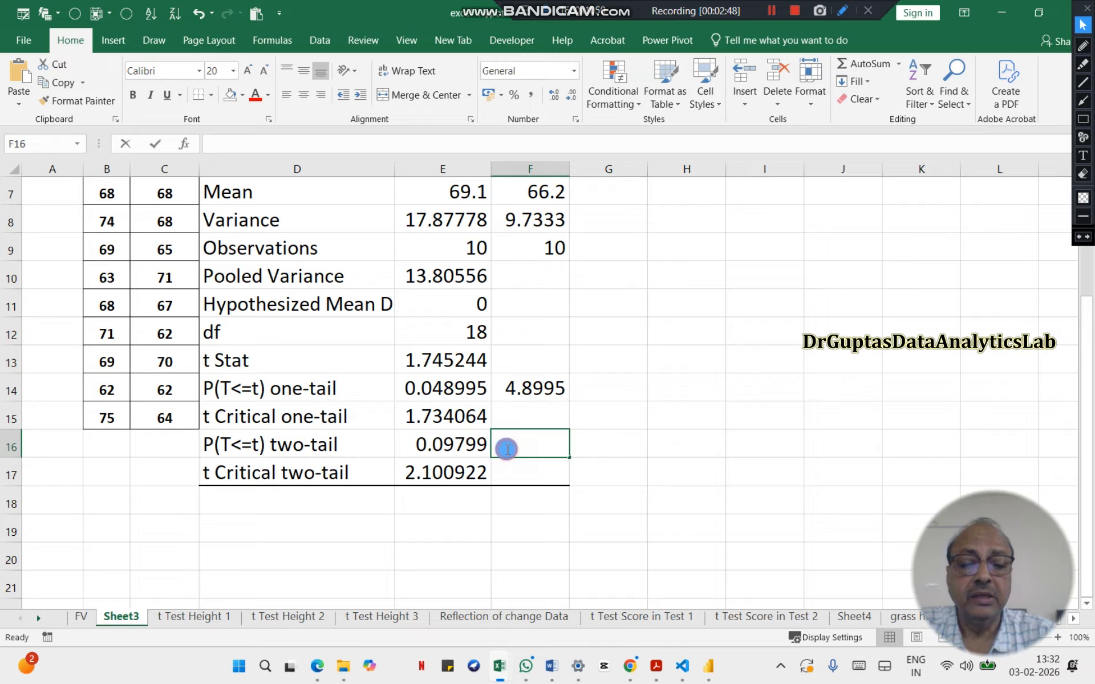
pyautogui.write('=')
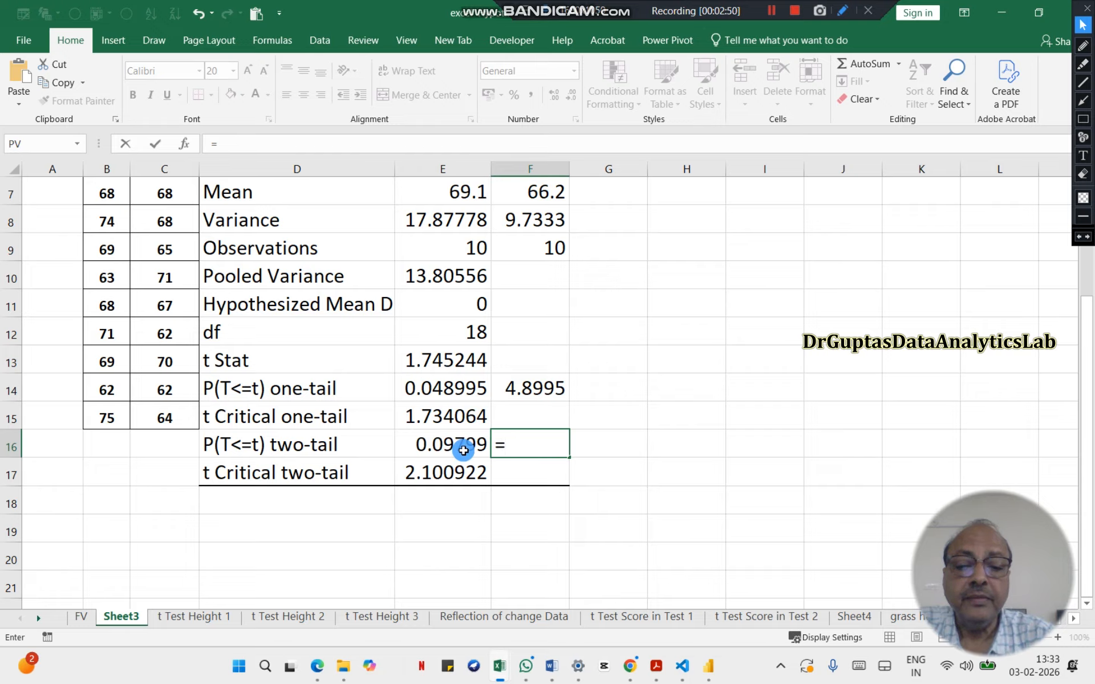
pyautogui.click(465, 446)
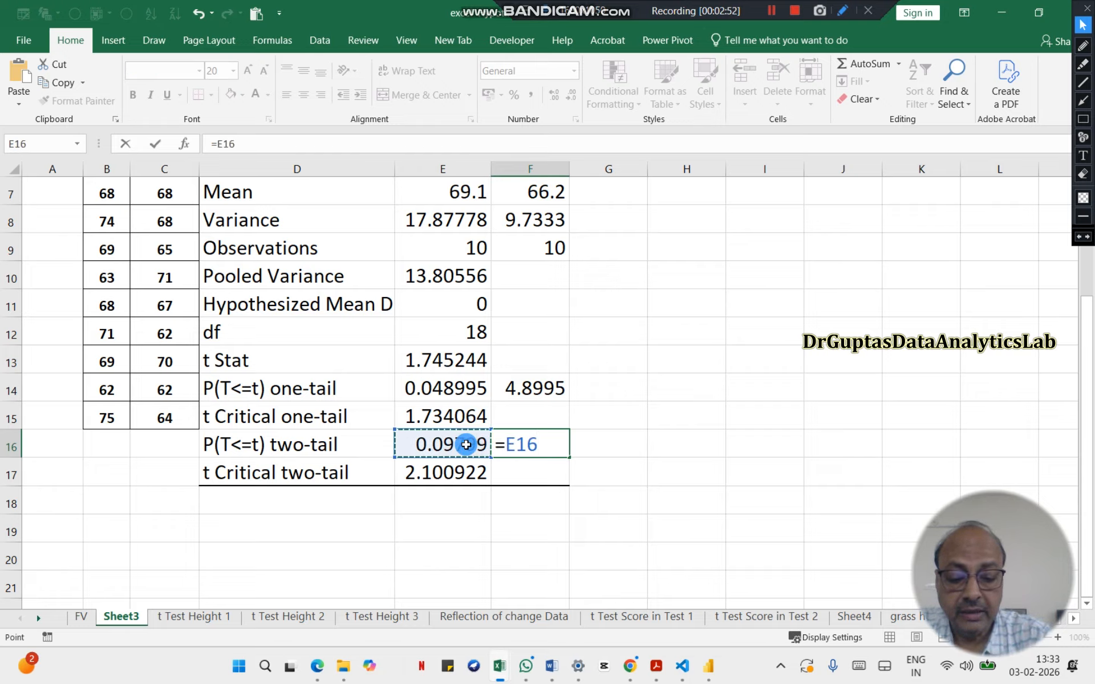
pyautogui.write('*100')
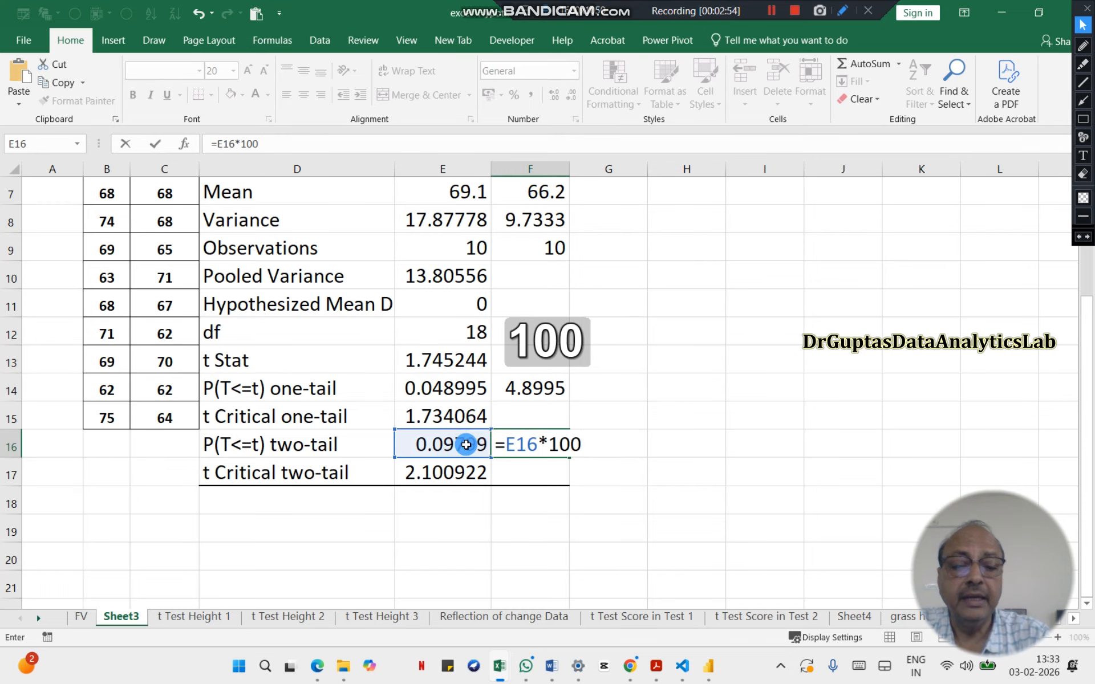
pyautogui.press('Return')
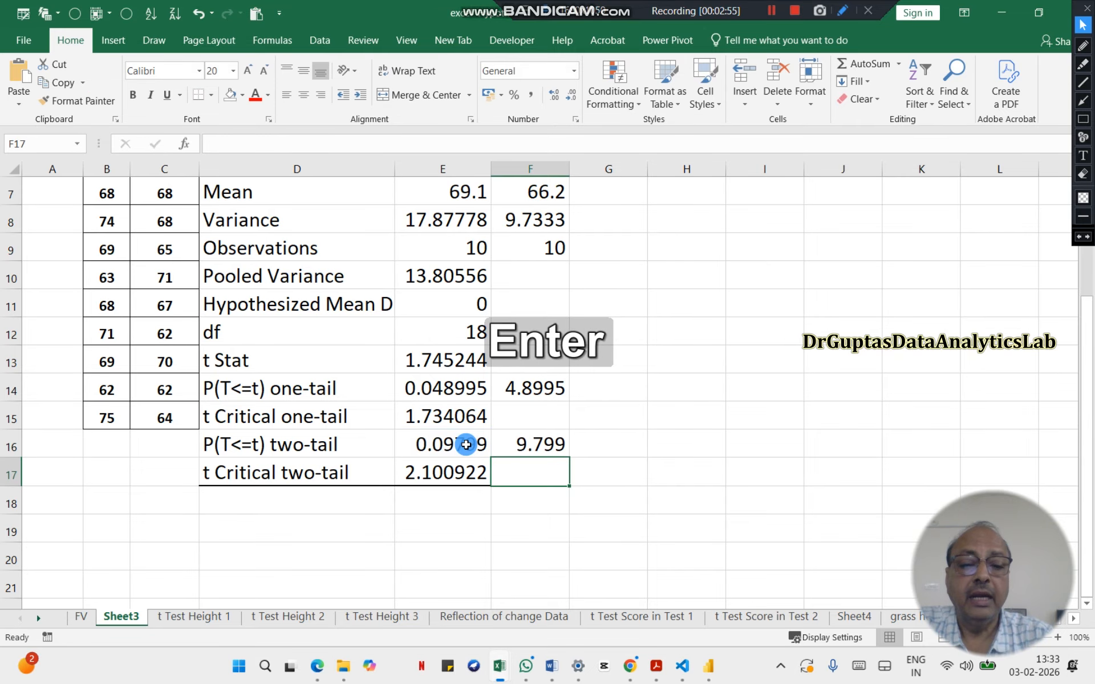
pyautogui.click(547, 446)
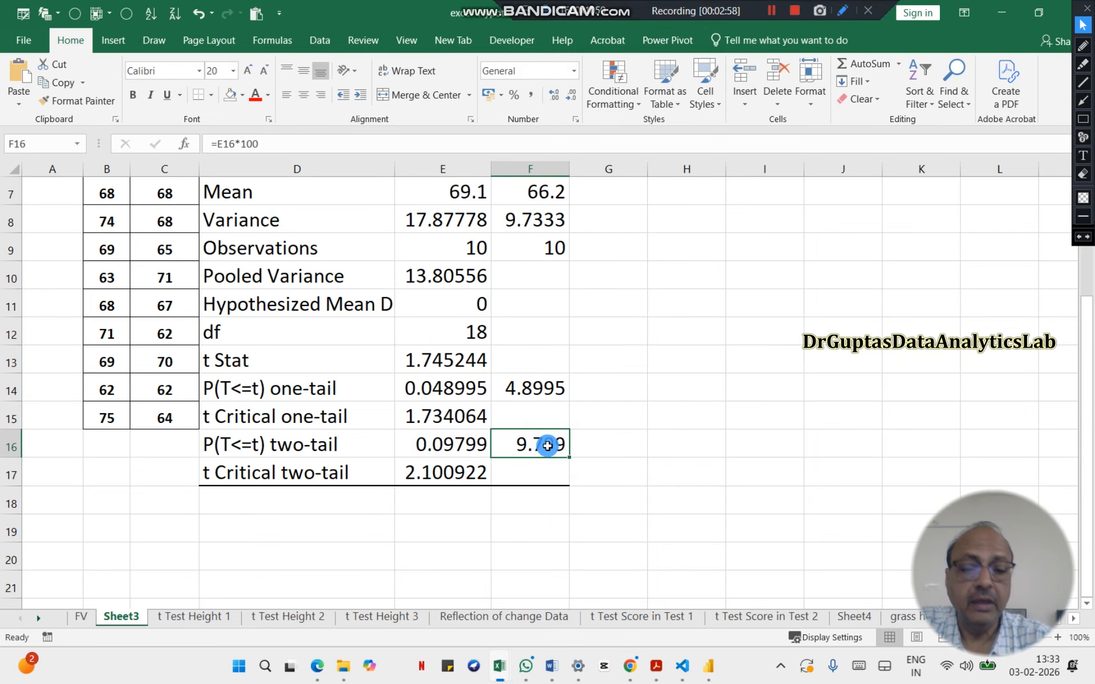
# Step: Insert a new blank worksheet before Sheet3 and return to the t-test results on Sheet3
pyautogui.hotkey('shift', 'F11')
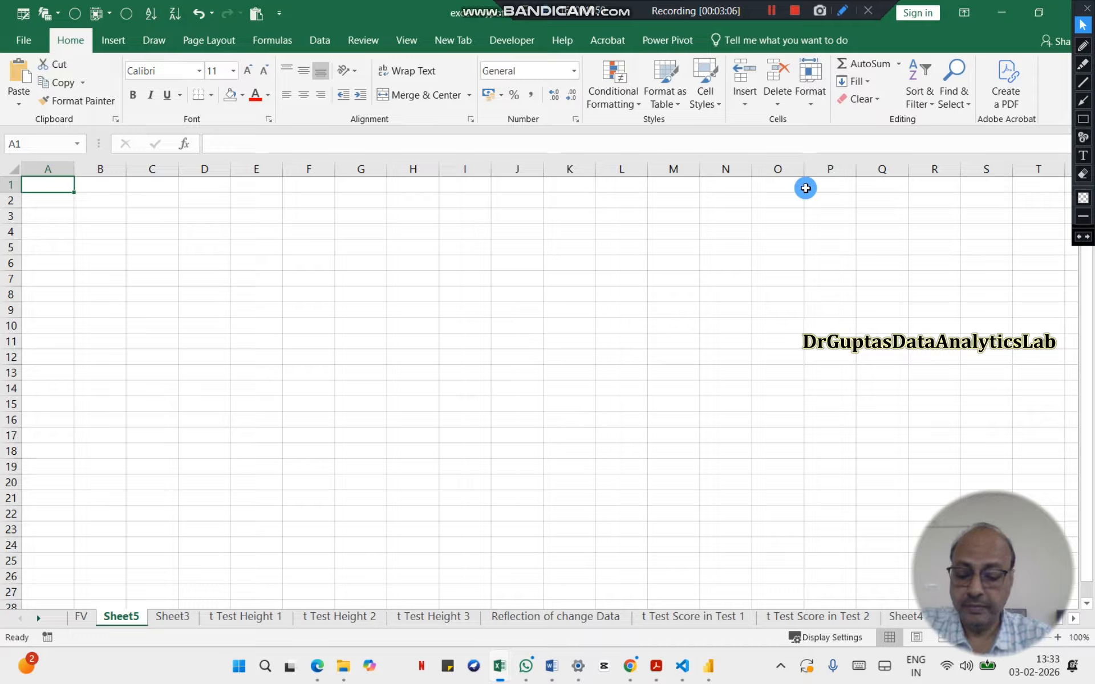
pyautogui.hotkey('shift', 'F12')
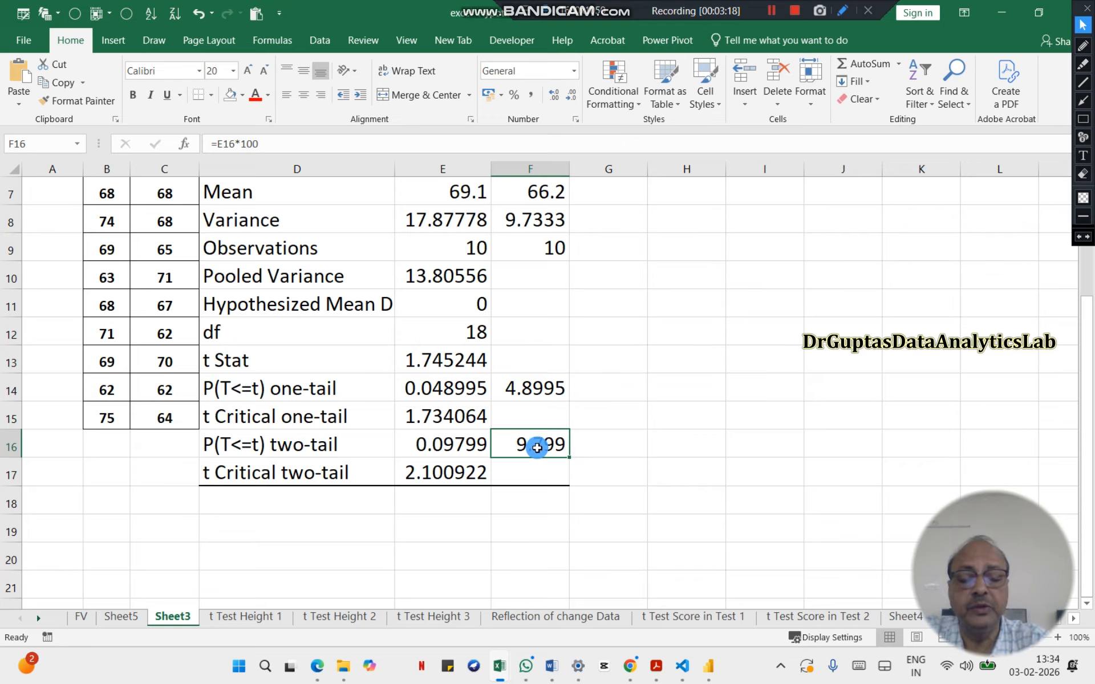
# Step: Compare the two-tail p-value percentage in cell F16 with the one-tail percentage in cell F14
pyautogui.click(583, 449)
pyautogui.click(556, 445)
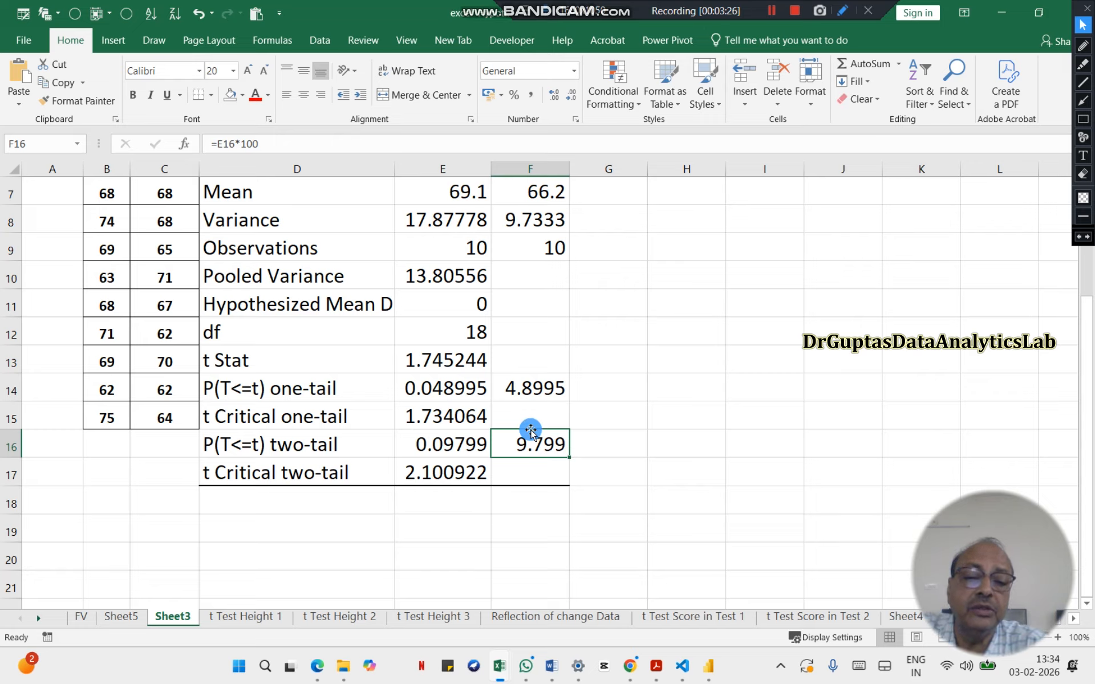
pyautogui.click(540, 388)
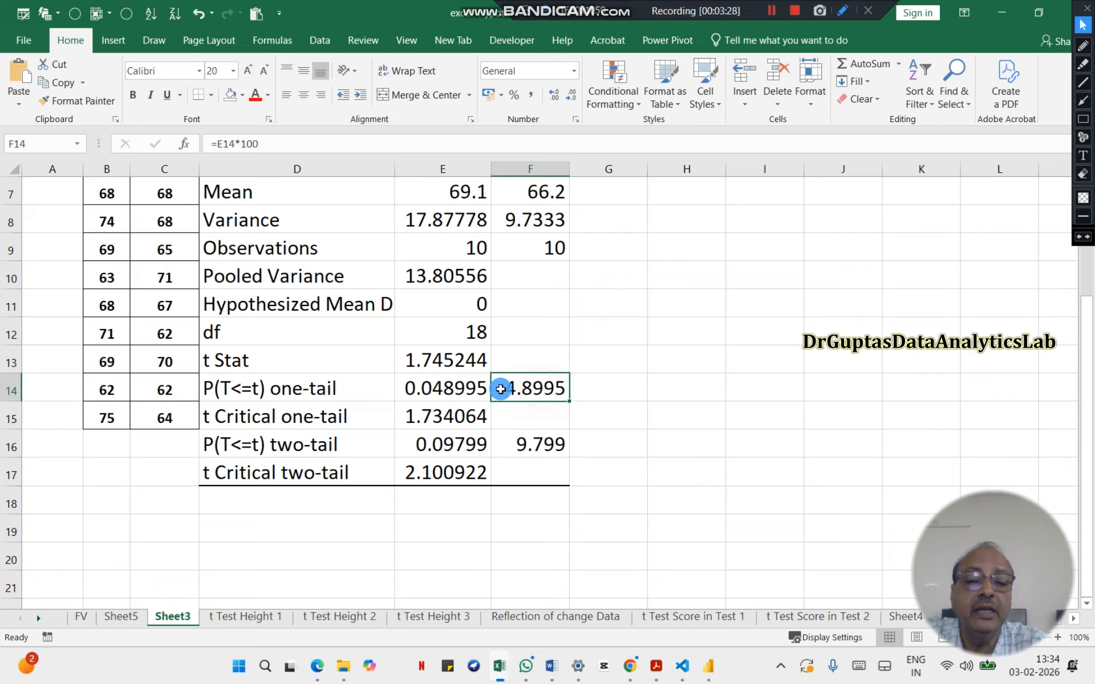
pyautogui.click(530, 445)
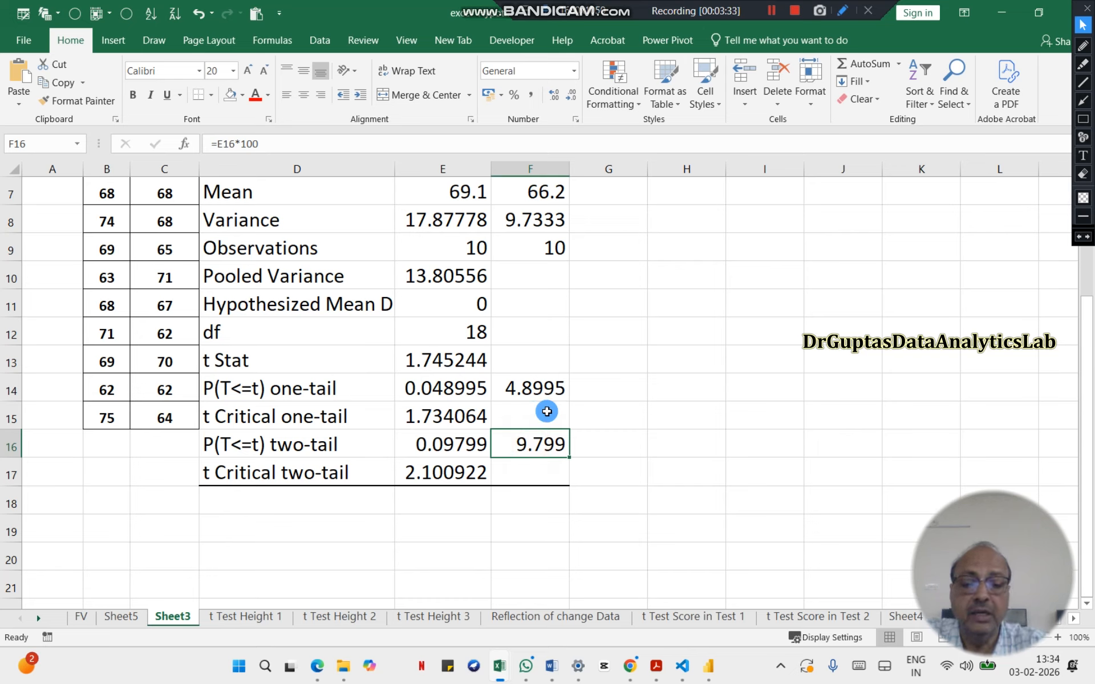
pyautogui.click(551, 388)
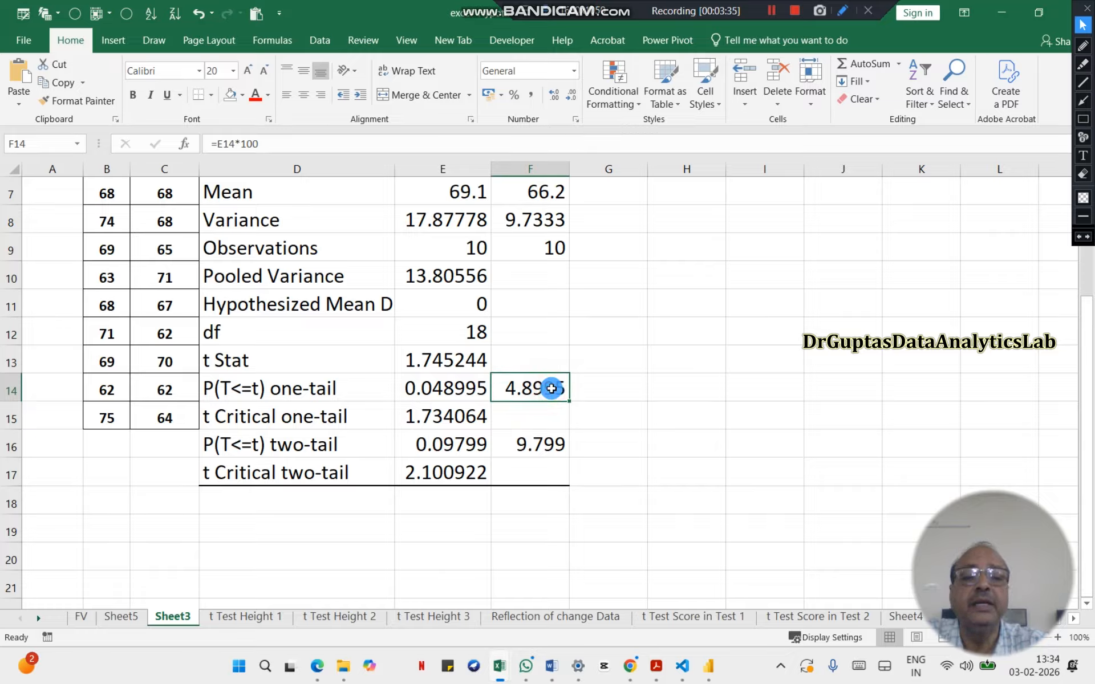